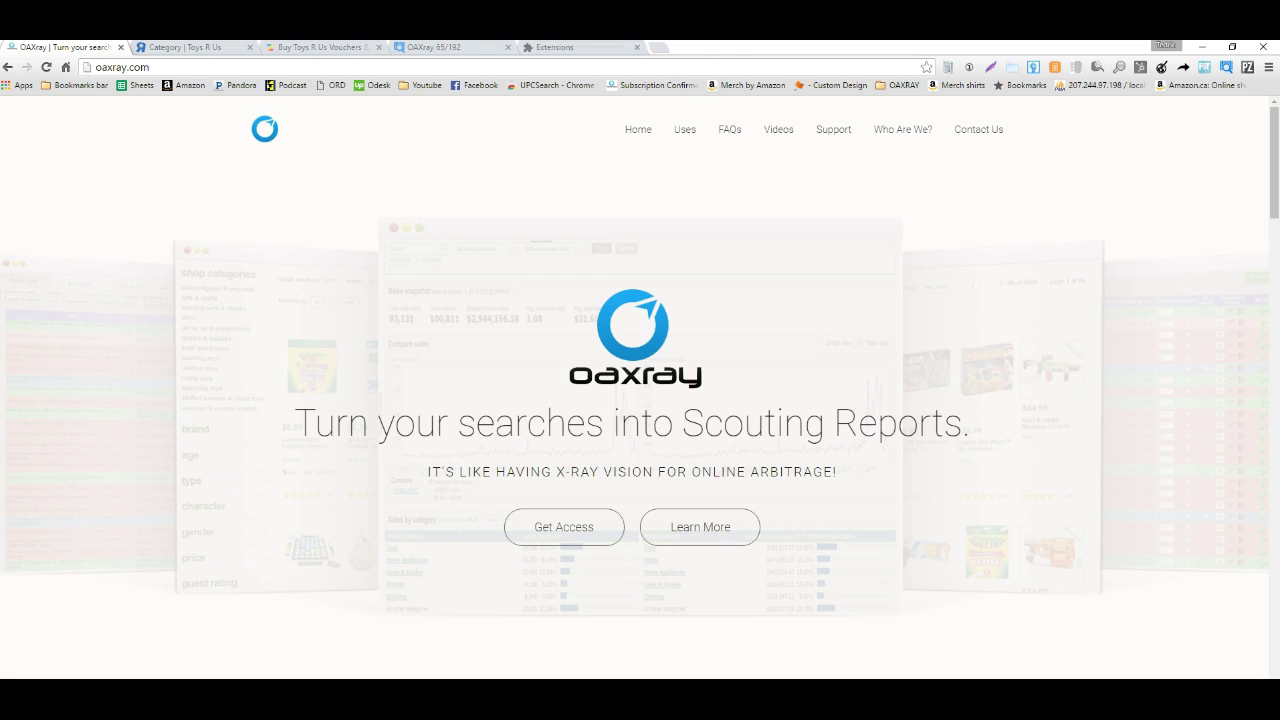
# Check the Marketplace choices in the OA XRAY extension options, keep Amazon.co.uk, and close the extensions page and the old report
pyautogui.click(570, 47)
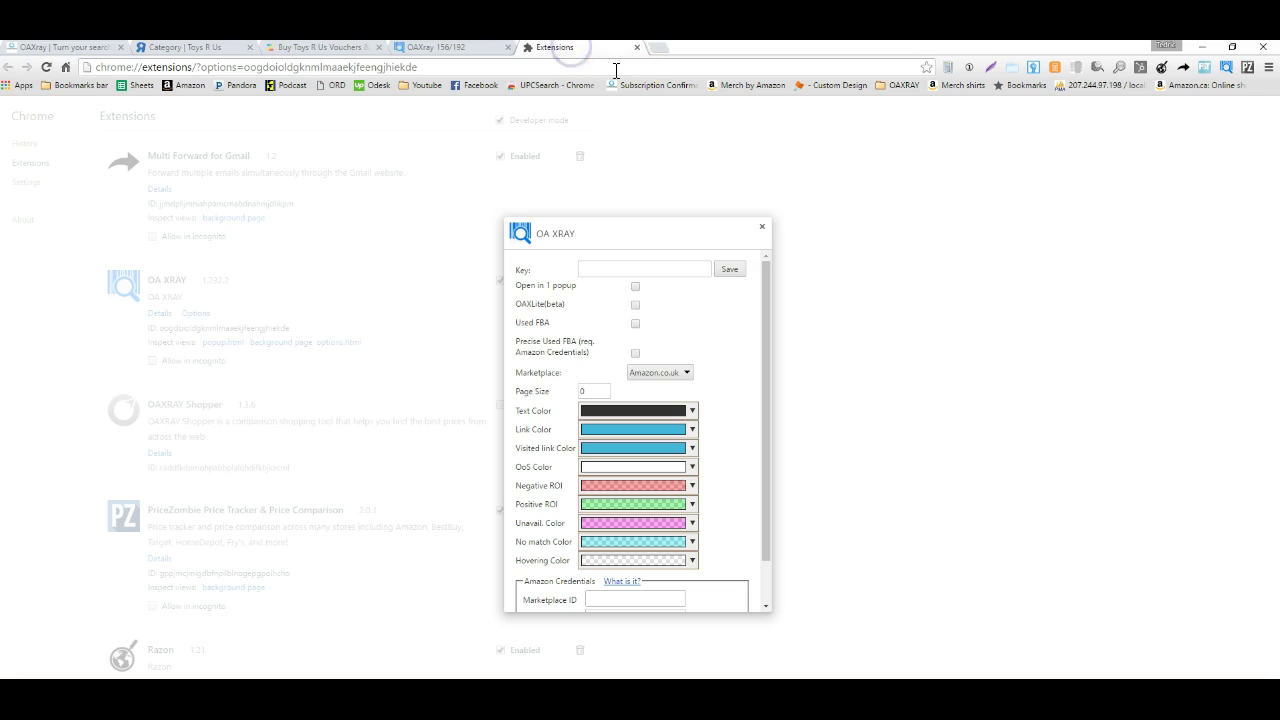
pyautogui.rightClick(1226, 70)
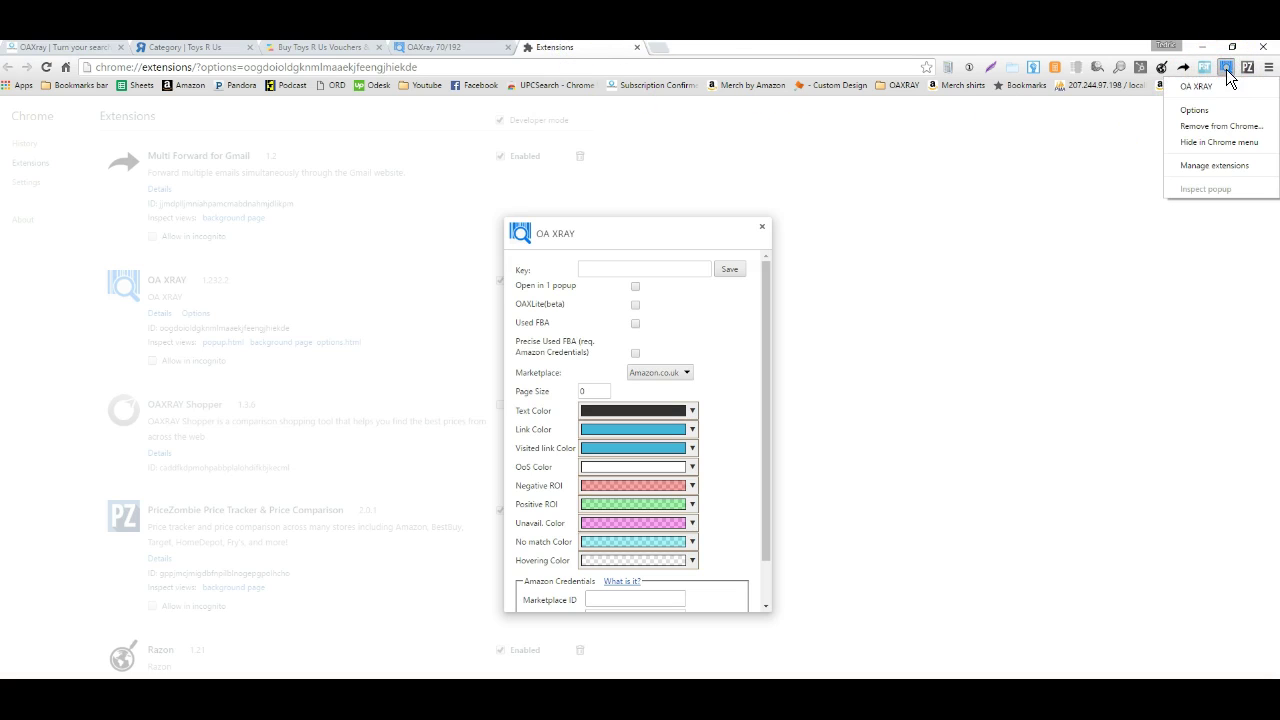
pyautogui.click(660, 376)
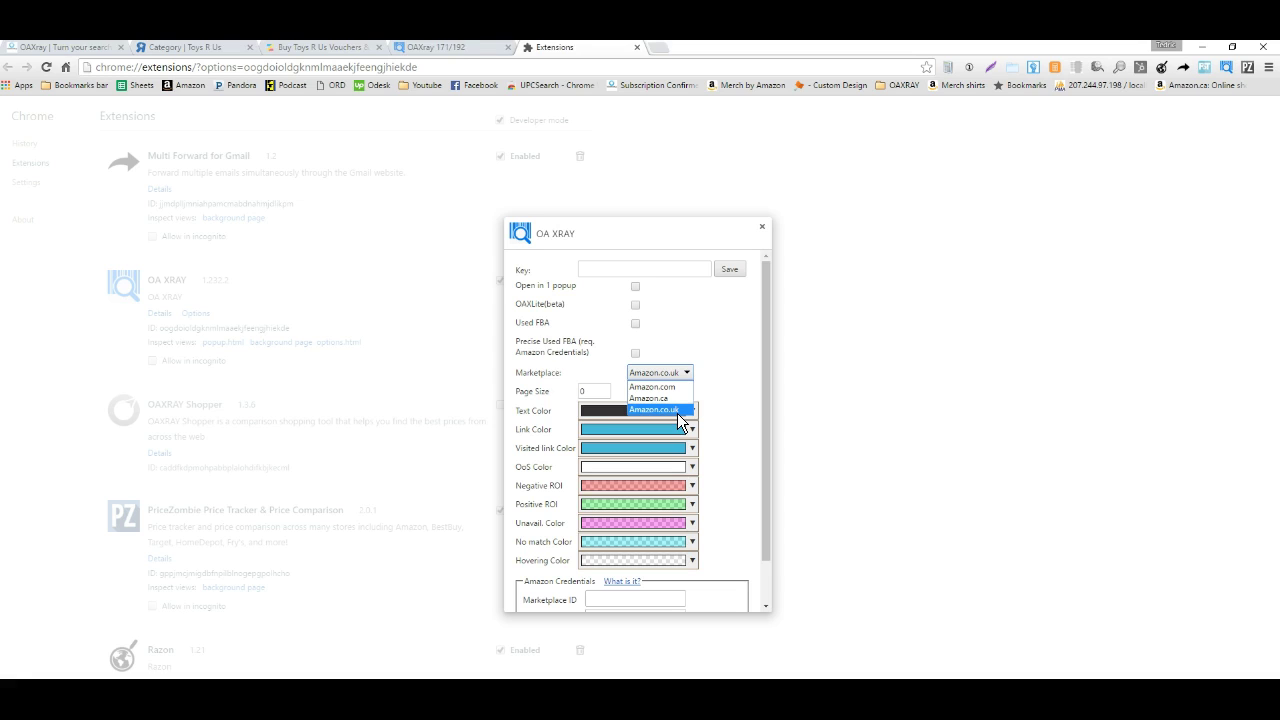
pyautogui.click(655, 395)
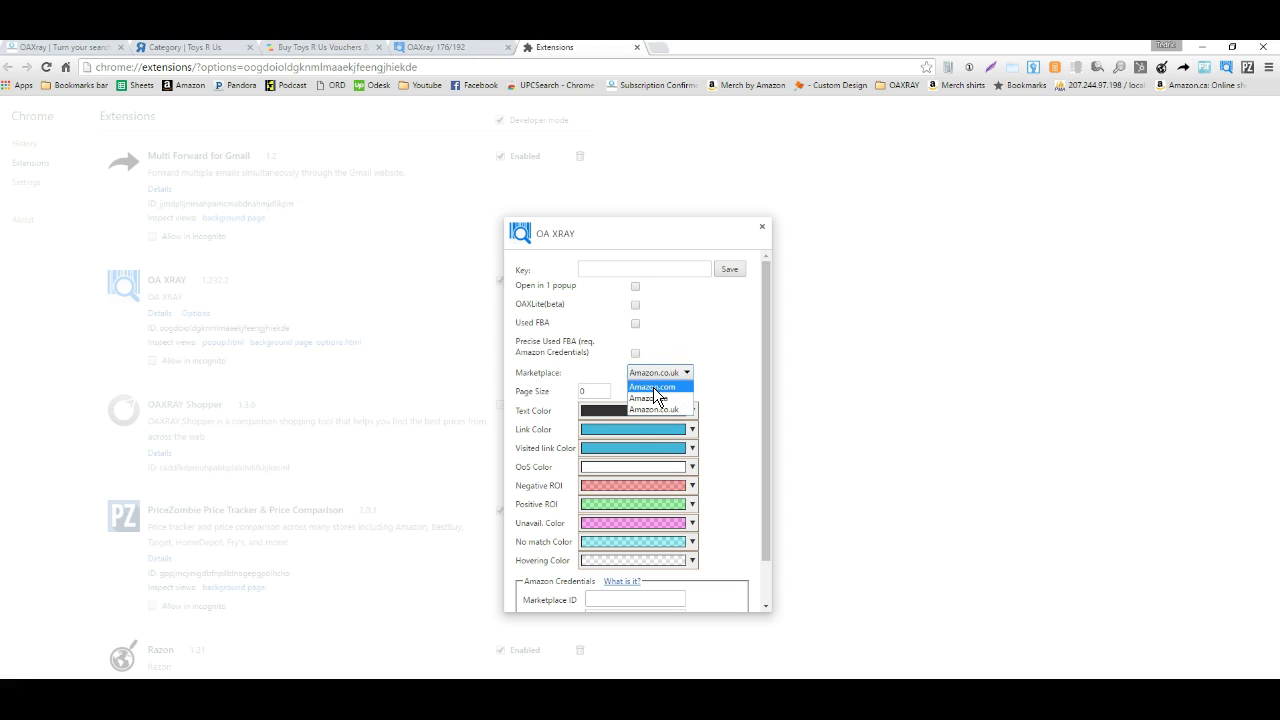
pyautogui.click(657, 402)
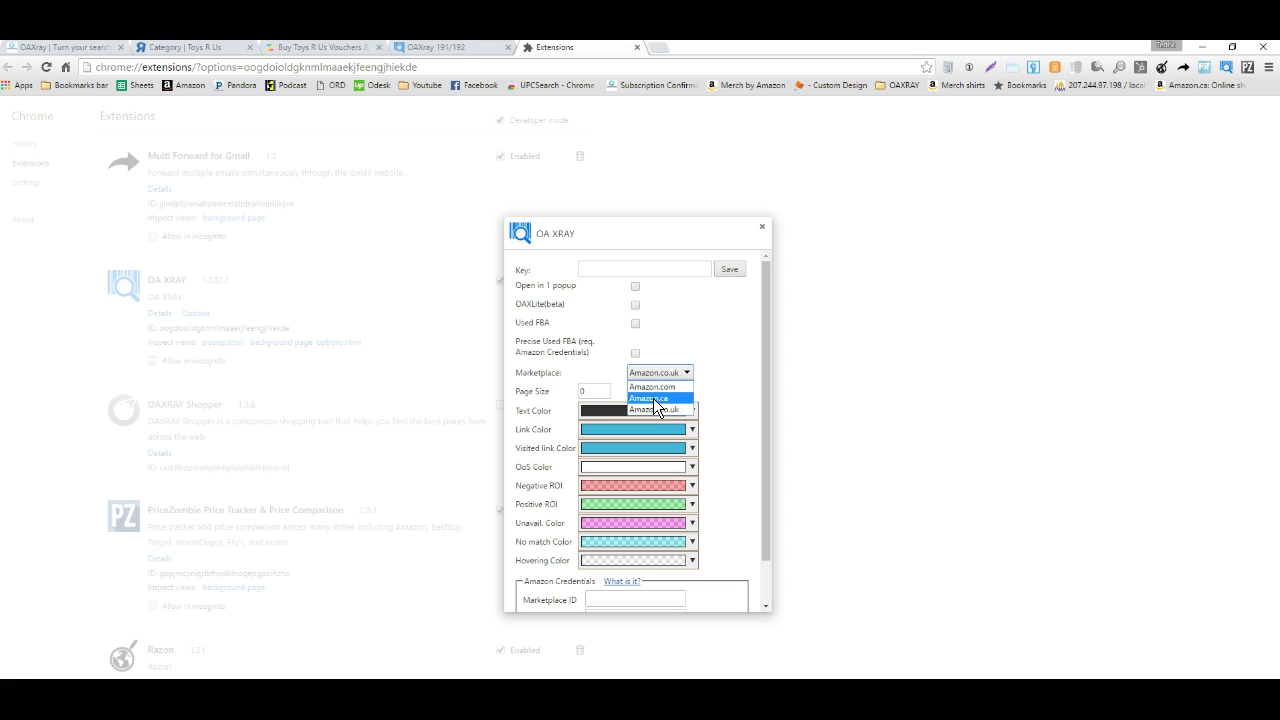
pyautogui.click(702, 306)
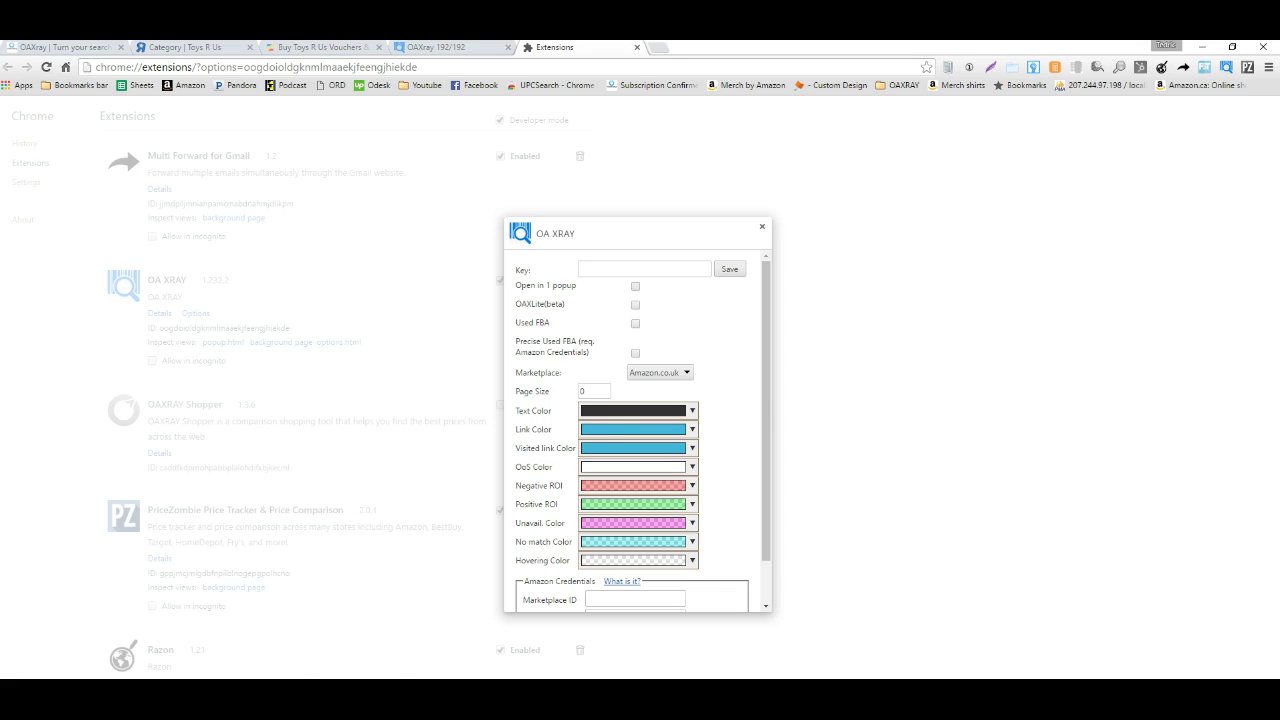
pyautogui.hotkey('ctrl', 'w')
pyautogui.hotkey('ctrl', 'w')
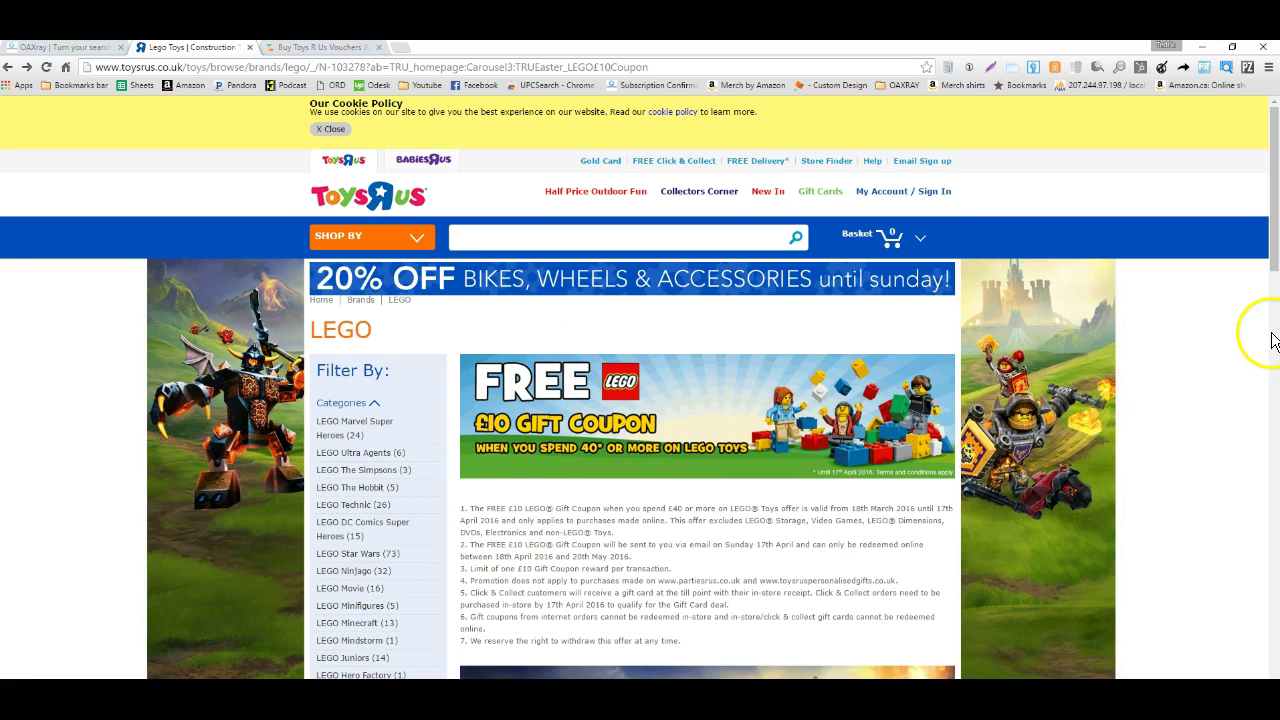
# Show all LEGO products on the Toys R Us site with 96 results per page
pyautogui.moveTo(1275, 222); pyautogui.dragTo(1272, 570)
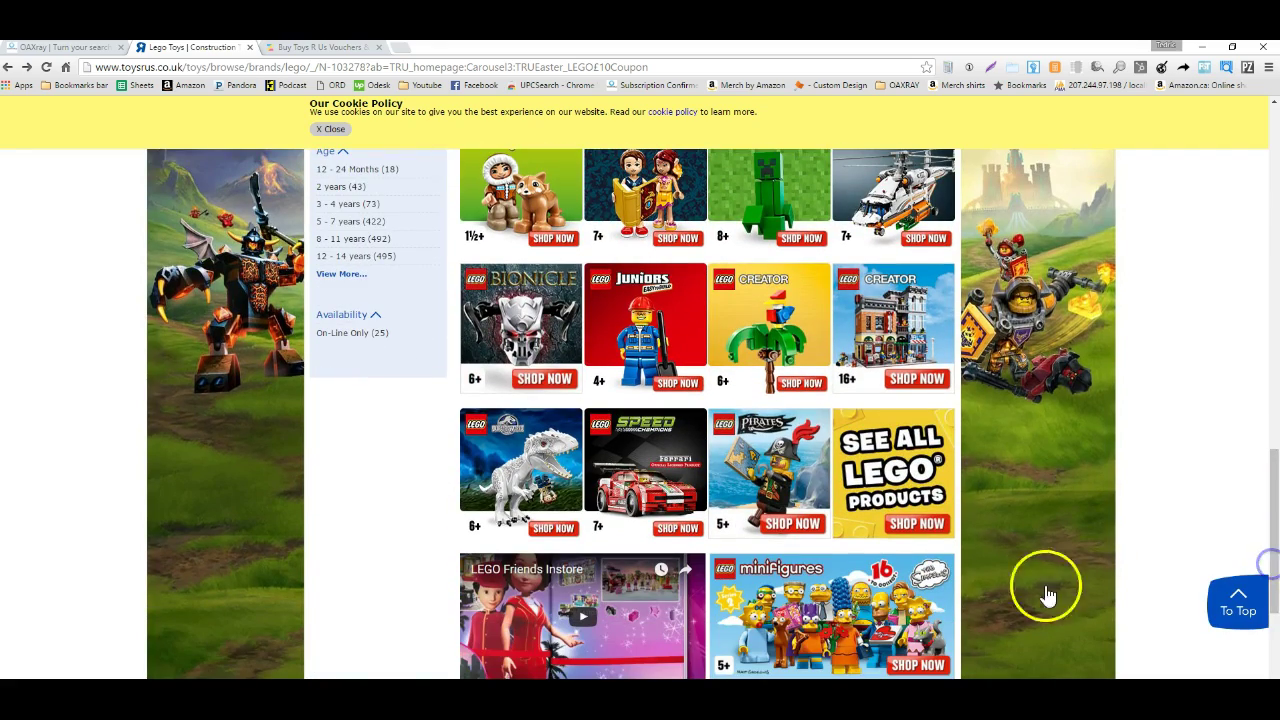
pyautogui.click(910, 490)
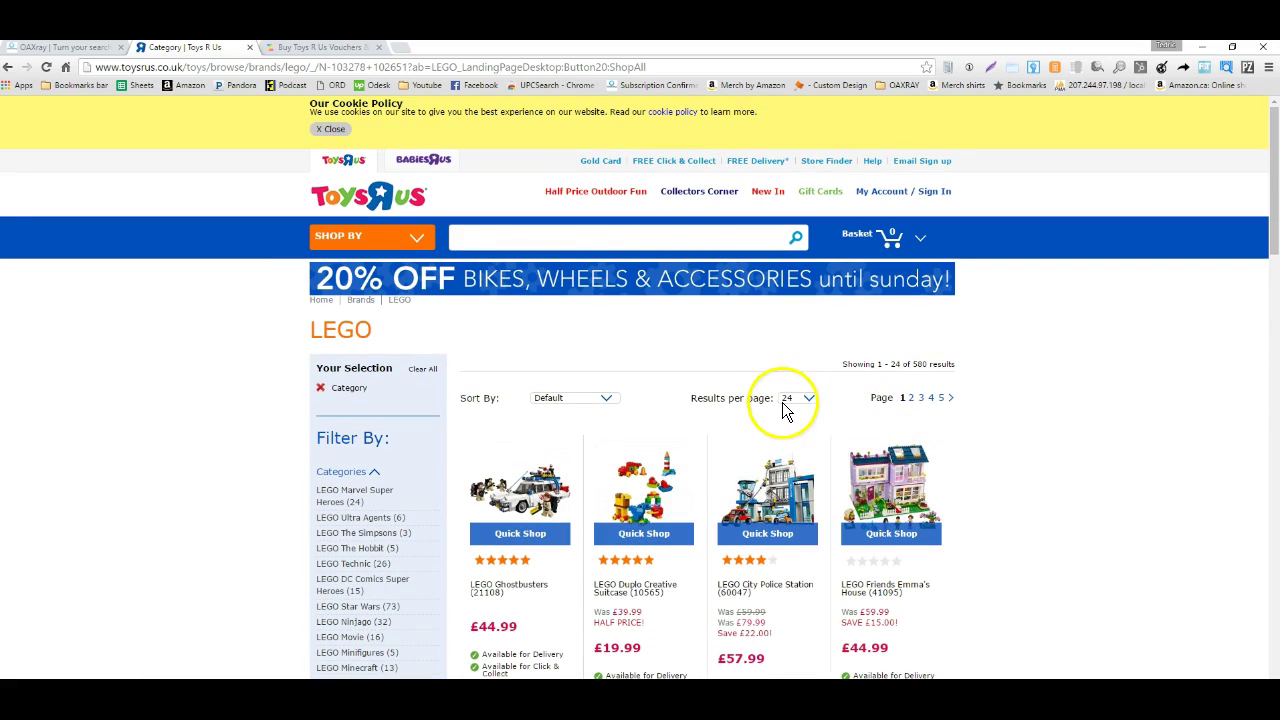
pyautogui.click(786, 400)
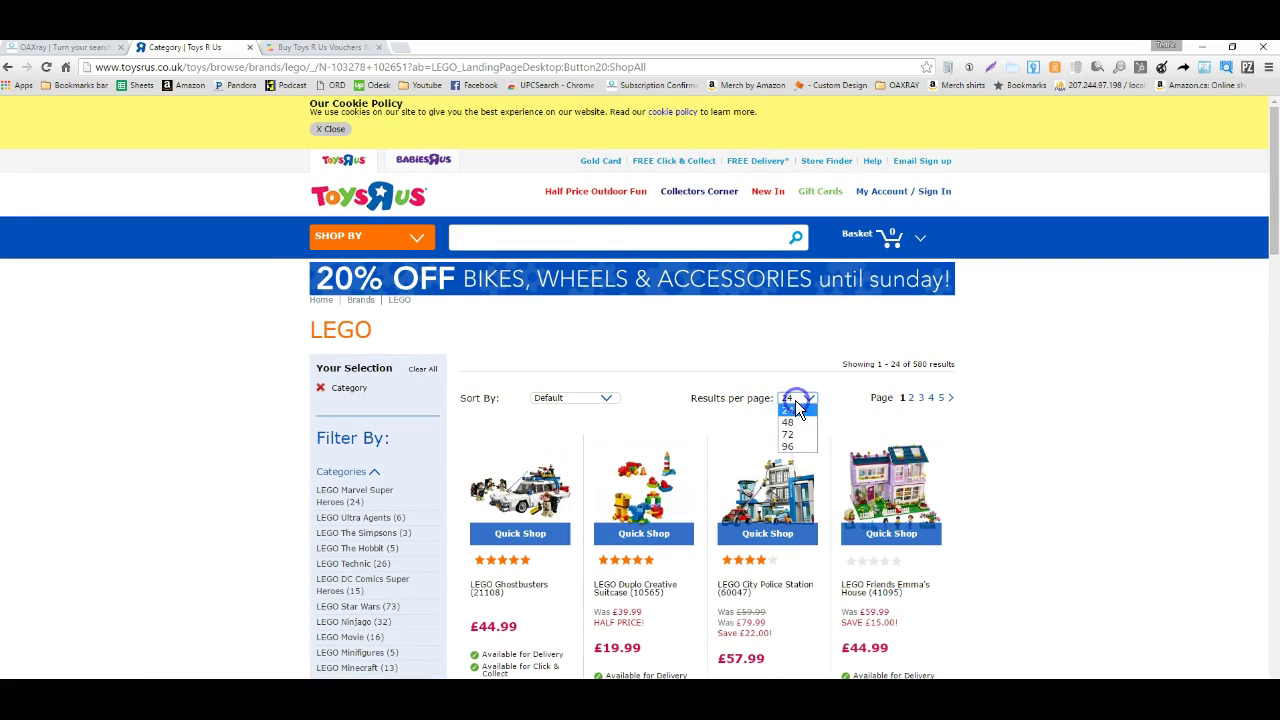
pyautogui.click(793, 446)
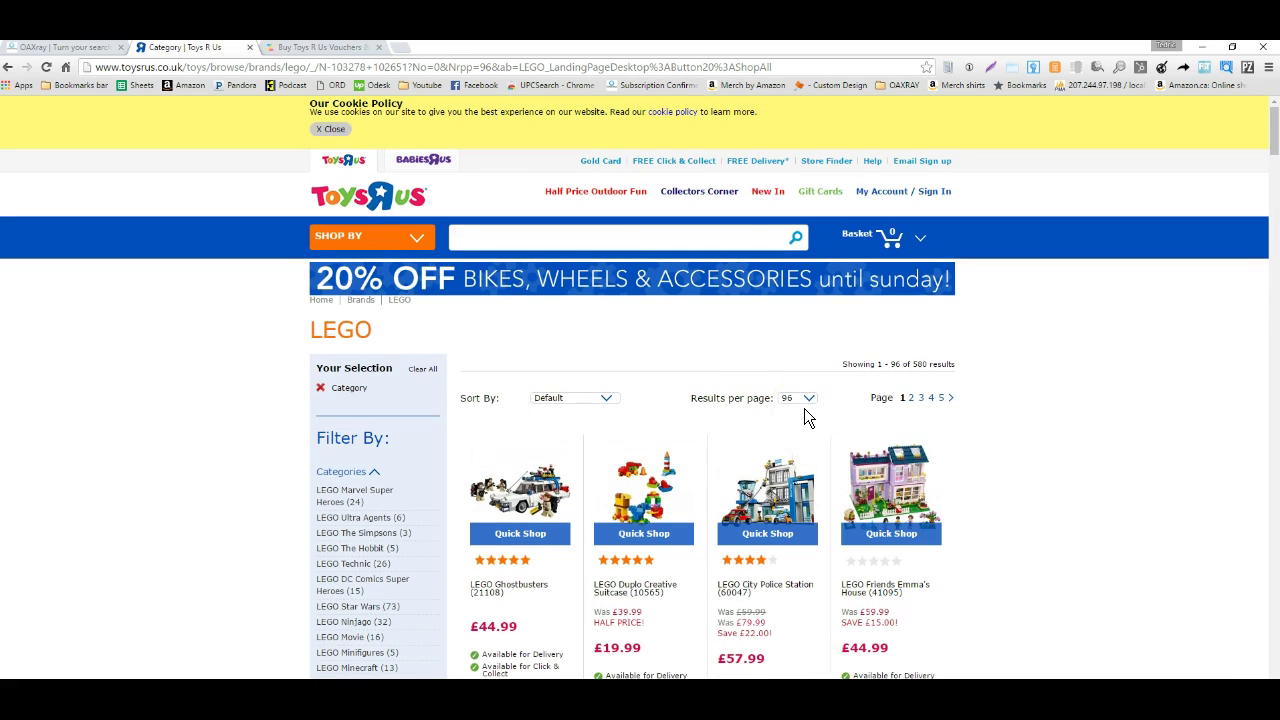
pyautogui.click(779, 410)
# Run an OAXray report on each of the LEGO results pages 1 through 5
pyautogui.click(1226, 70)
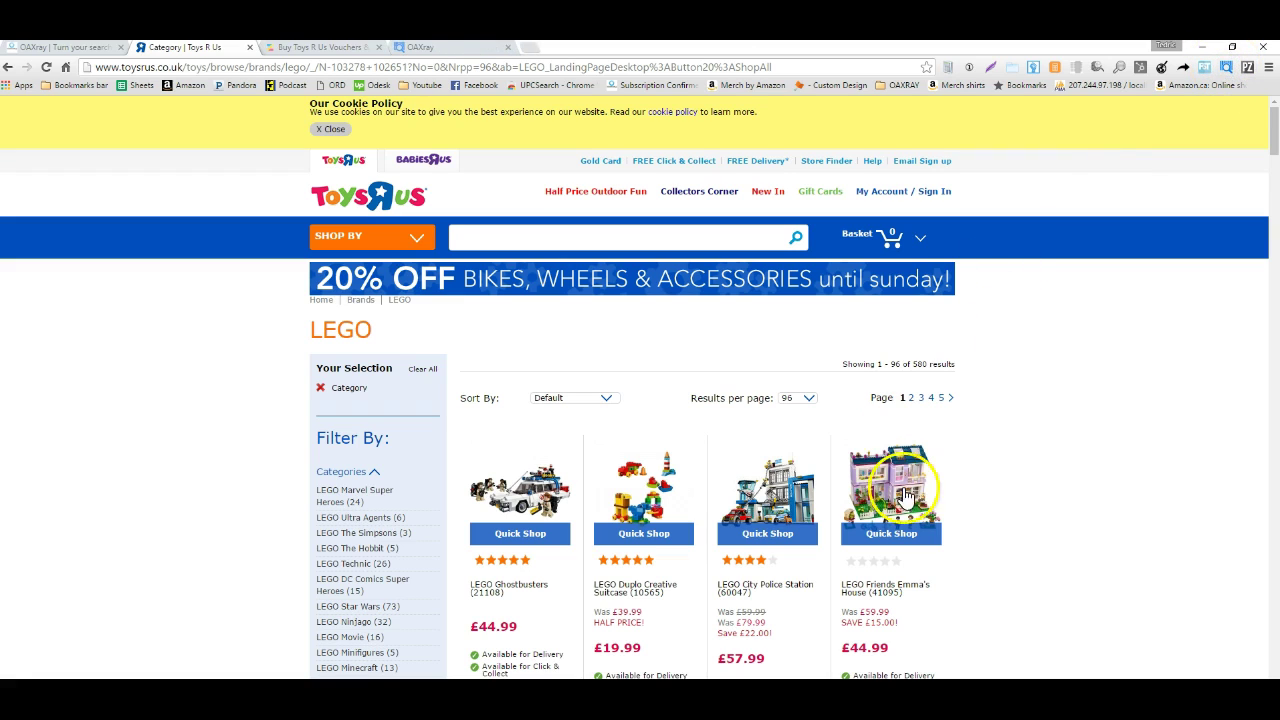
pyautogui.click(911, 398)
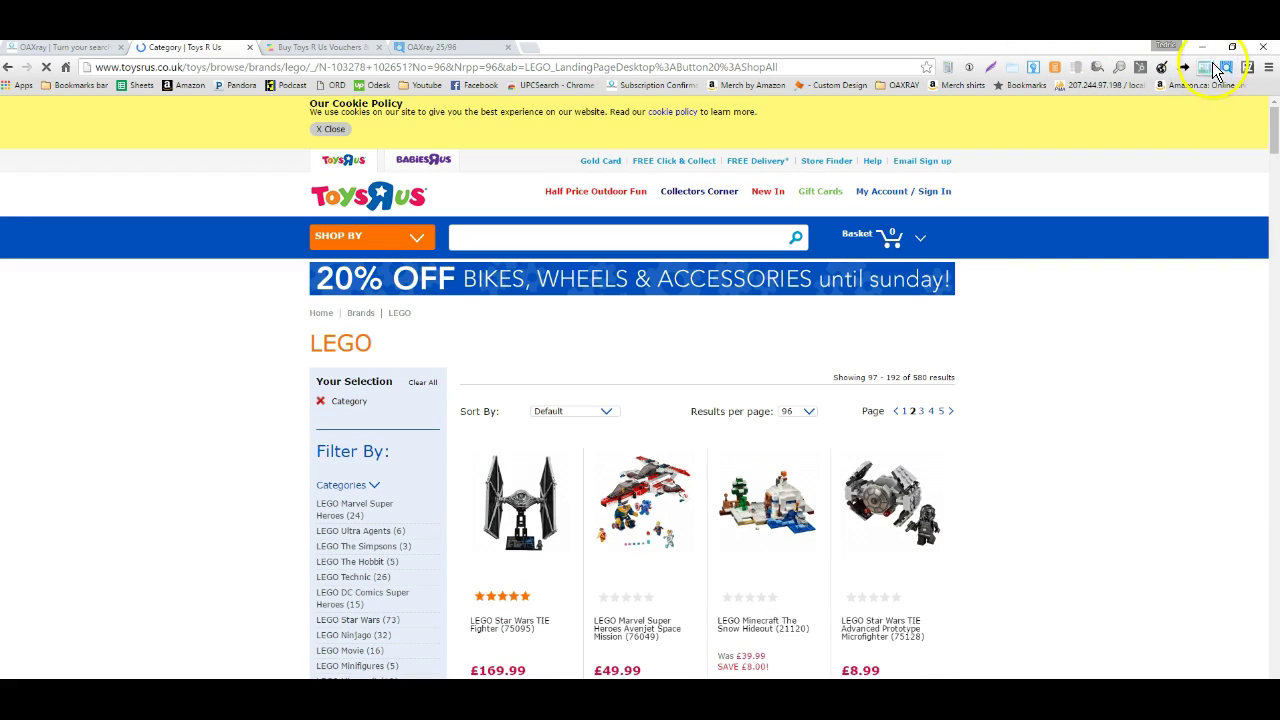
pyautogui.click(1226, 66)
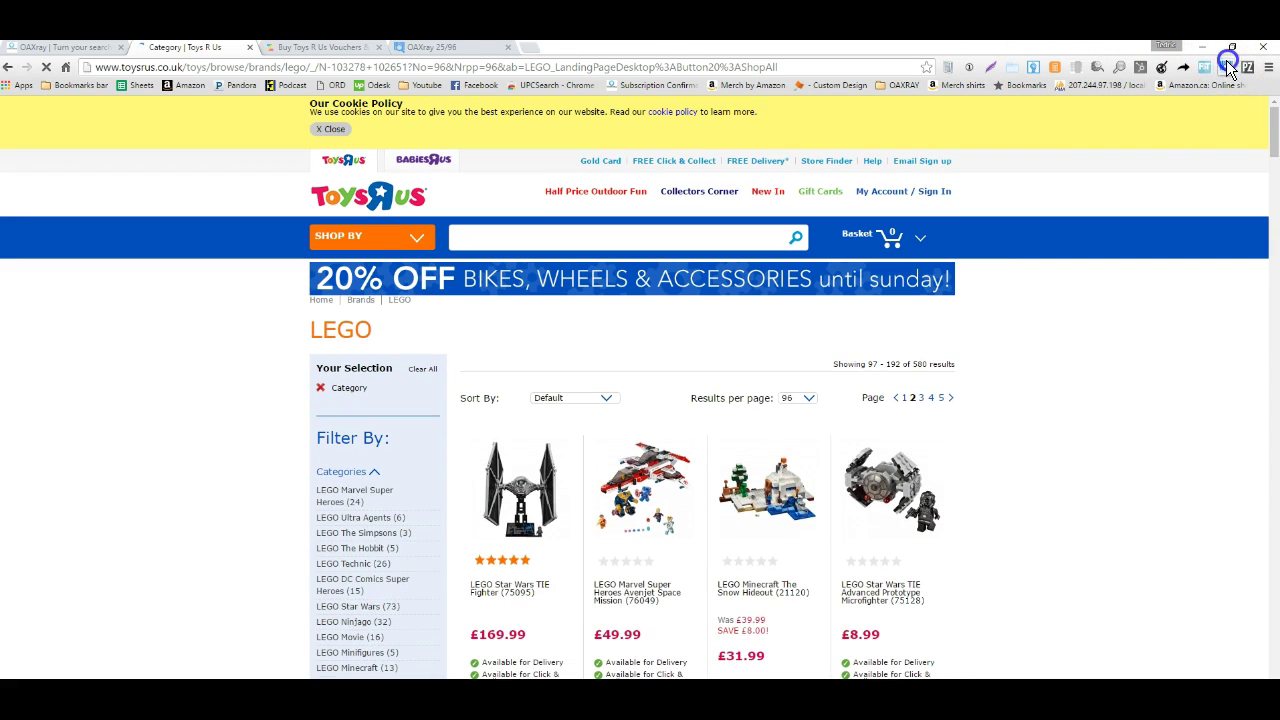
pyautogui.click(921, 398)
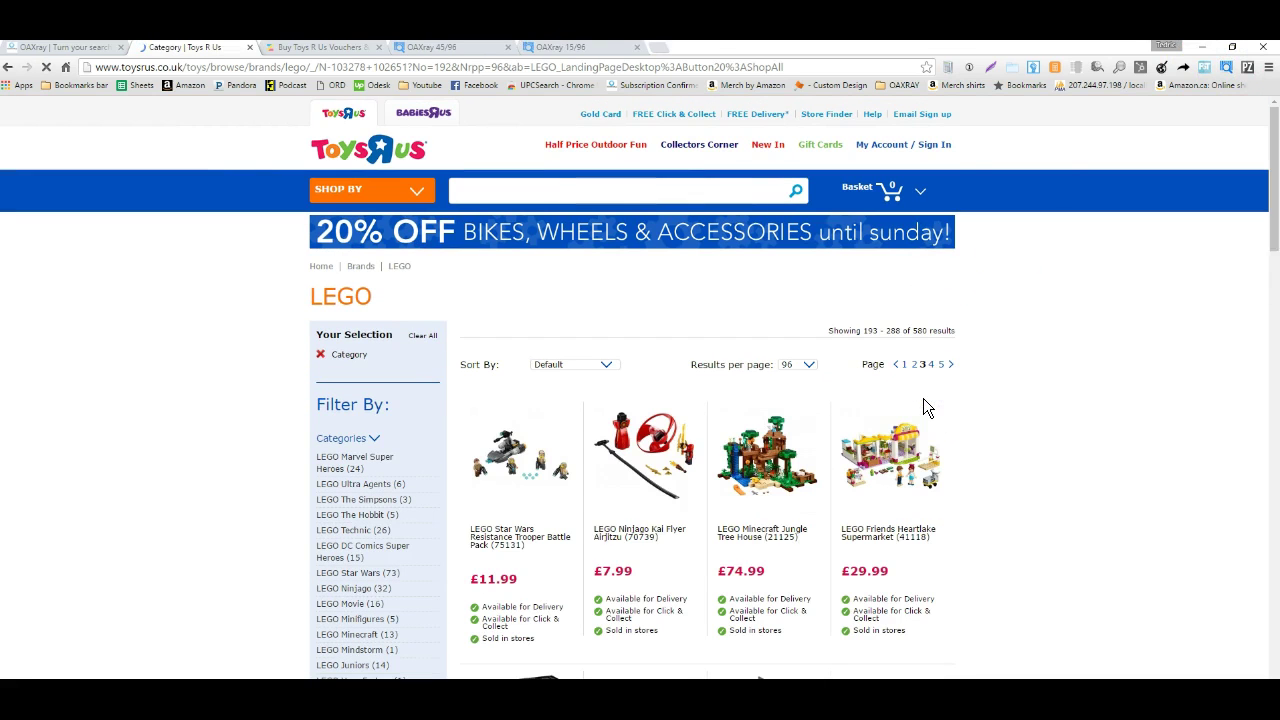
pyautogui.click(1226, 66)
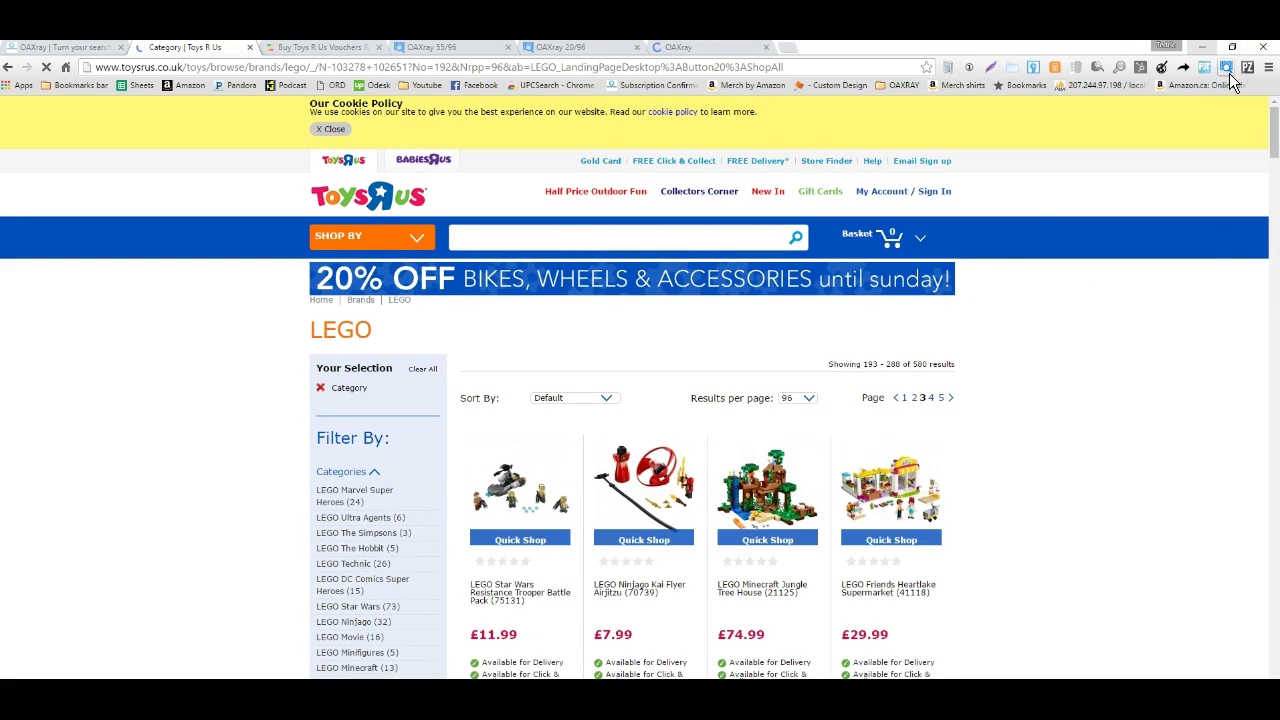
pyautogui.click(930, 398)
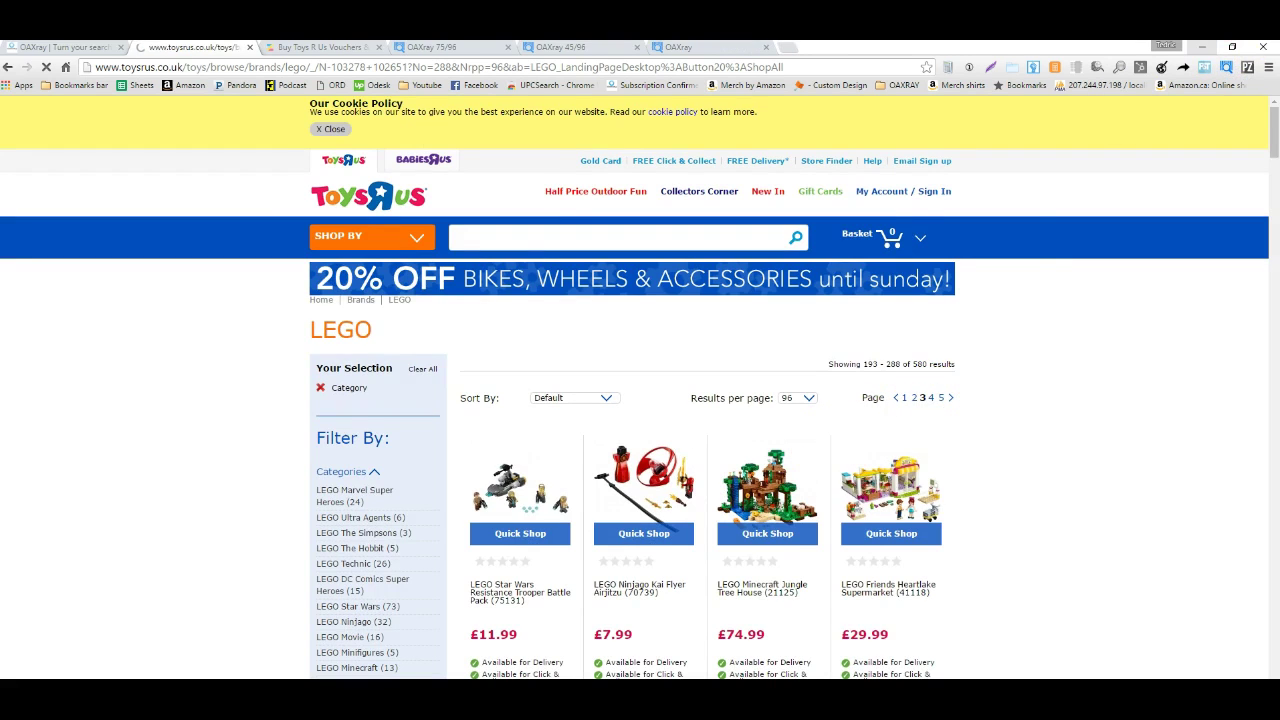
pyautogui.click(1227, 68)
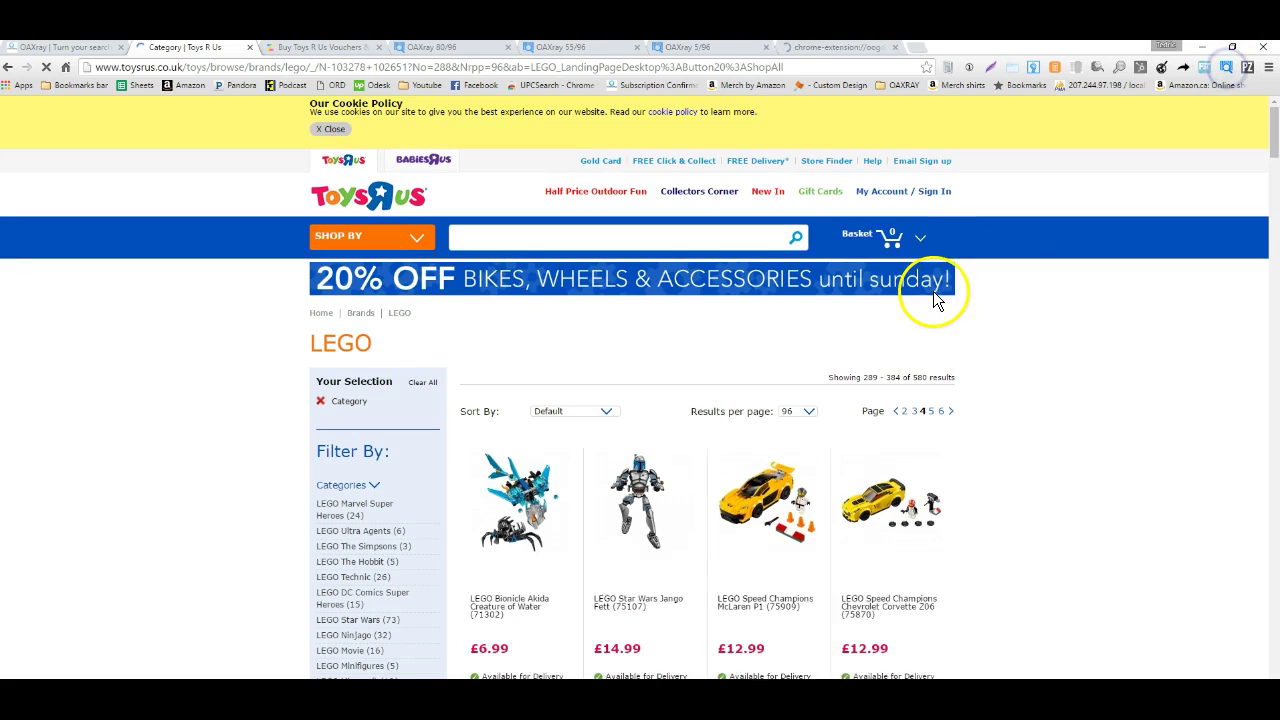
pyautogui.click(932, 398)
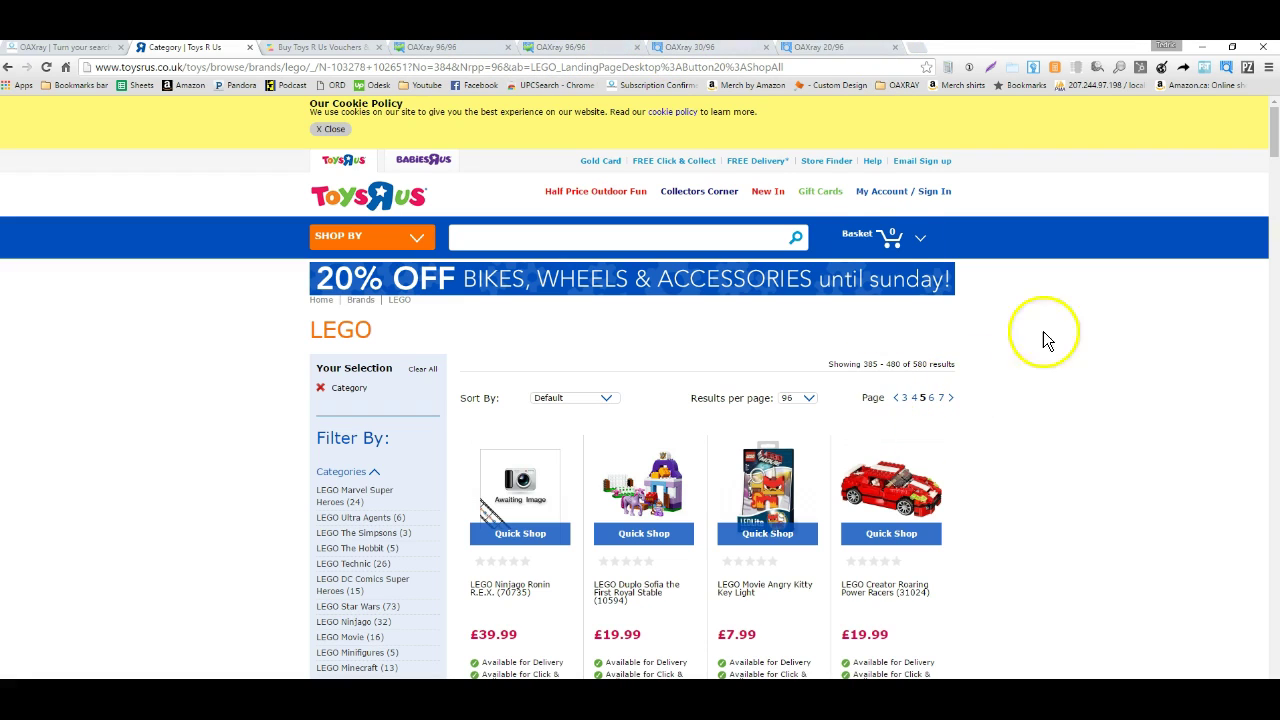
pyautogui.click(1226, 67)
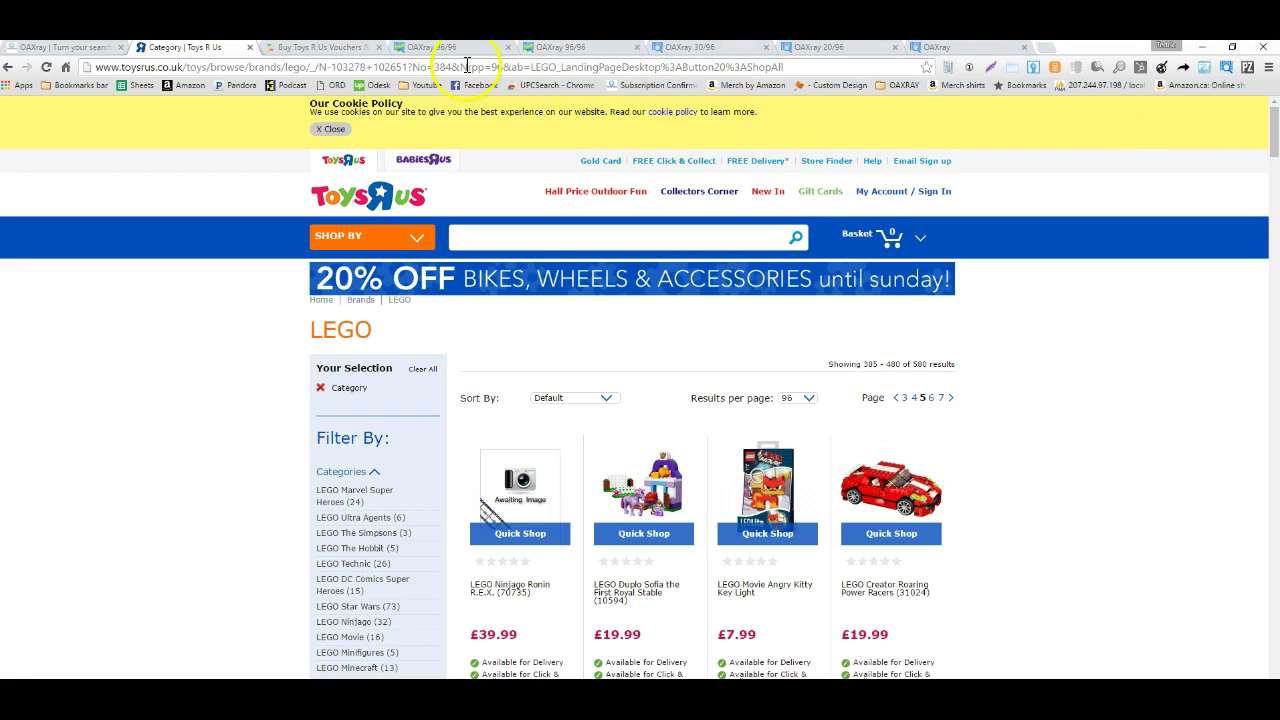
# Open the OAXray report for the first results page and set its Discount to 8
pyautogui.click(413, 50)
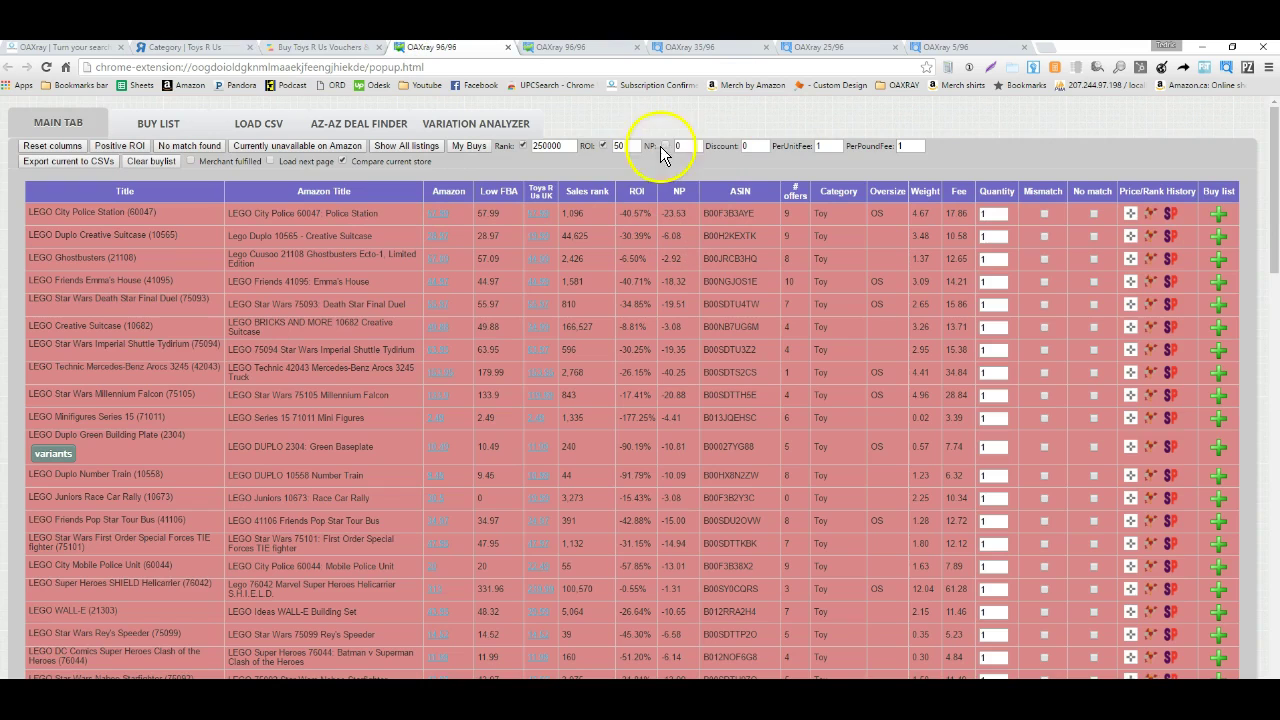
pyautogui.doubleClick(746, 146)
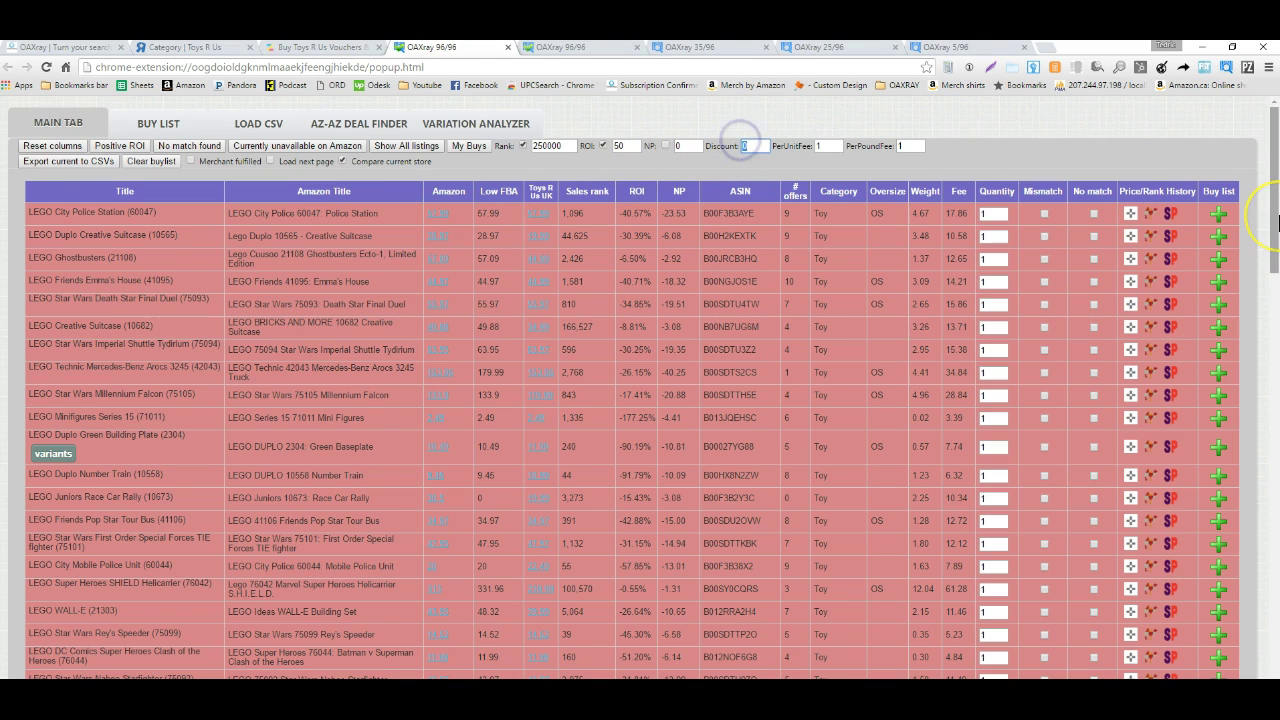
pyautogui.write('87')
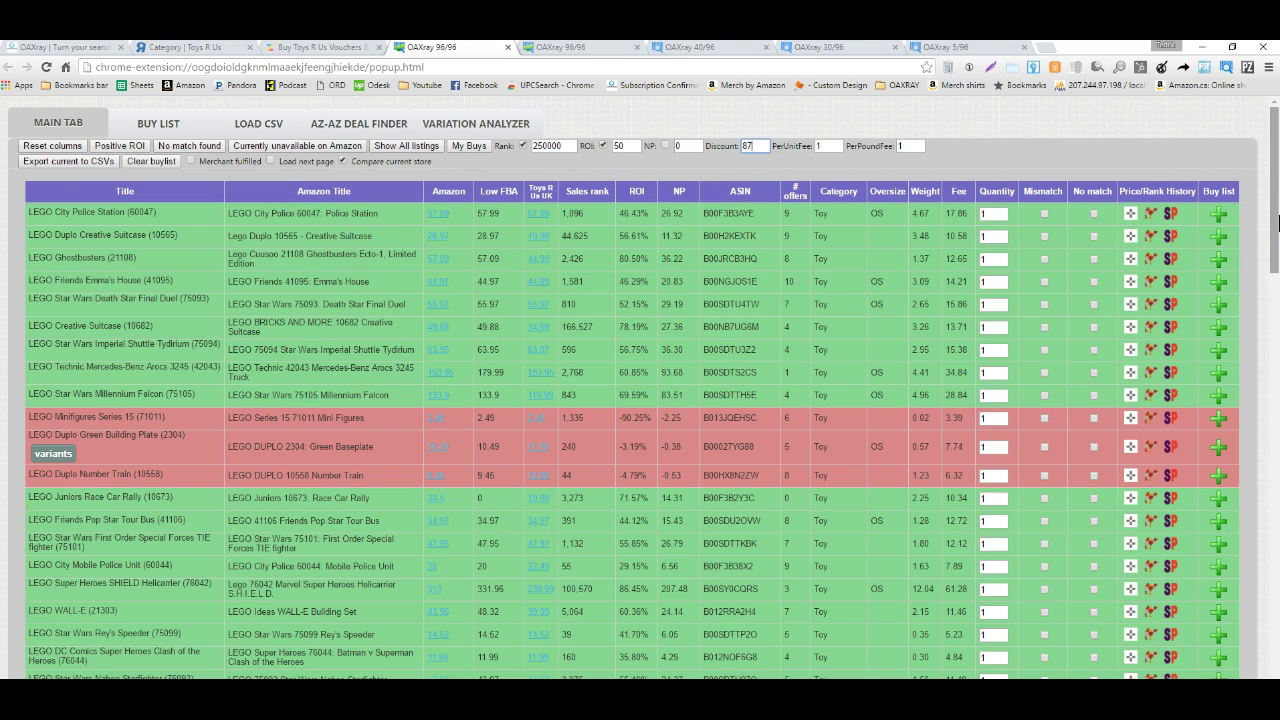
pyautogui.press('BackSpace')
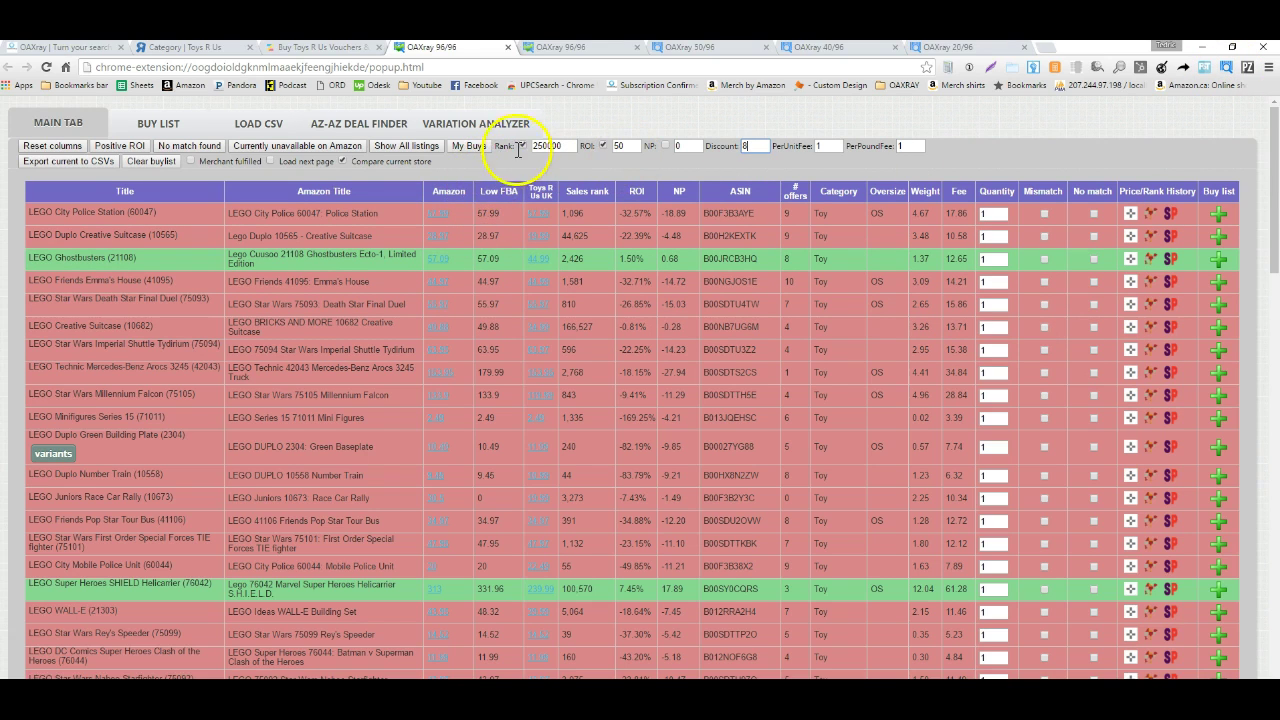
# Try the My Buys filter on the report, and switch to showing only the positive ROI listings
pyautogui.click(462, 146)
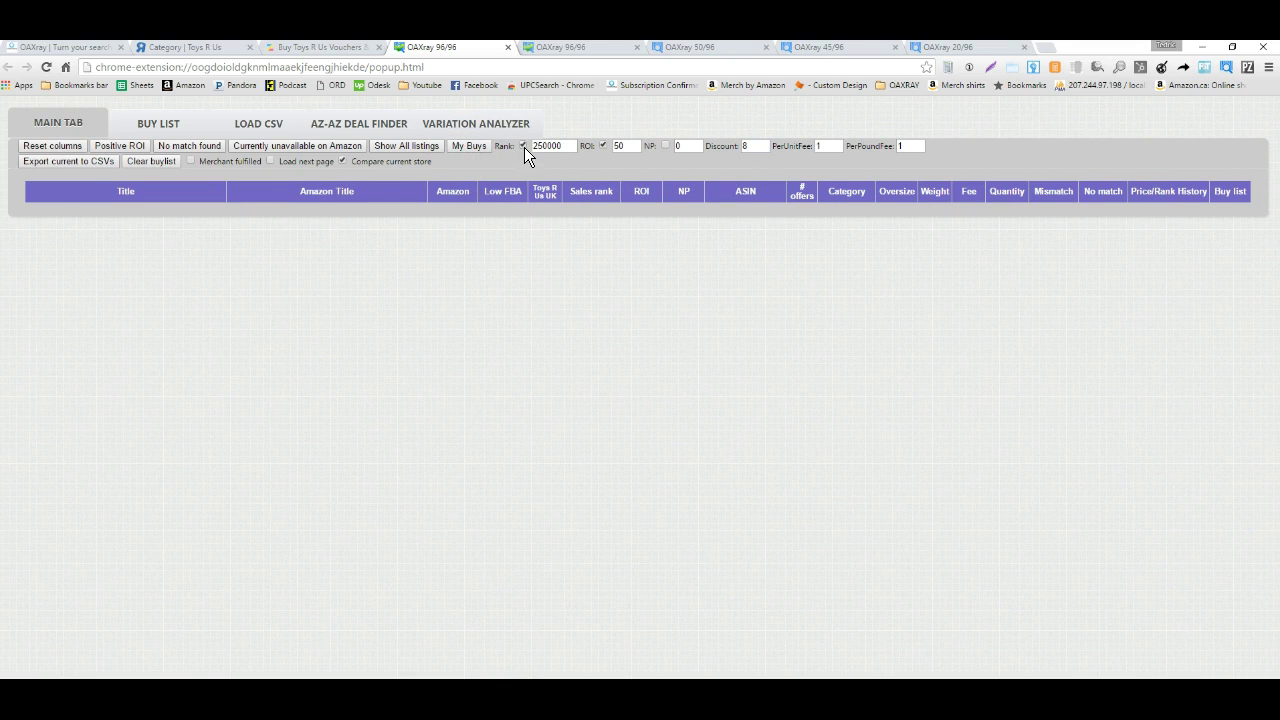
pyautogui.click(603, 147)
pyautogui.click(97, 146)
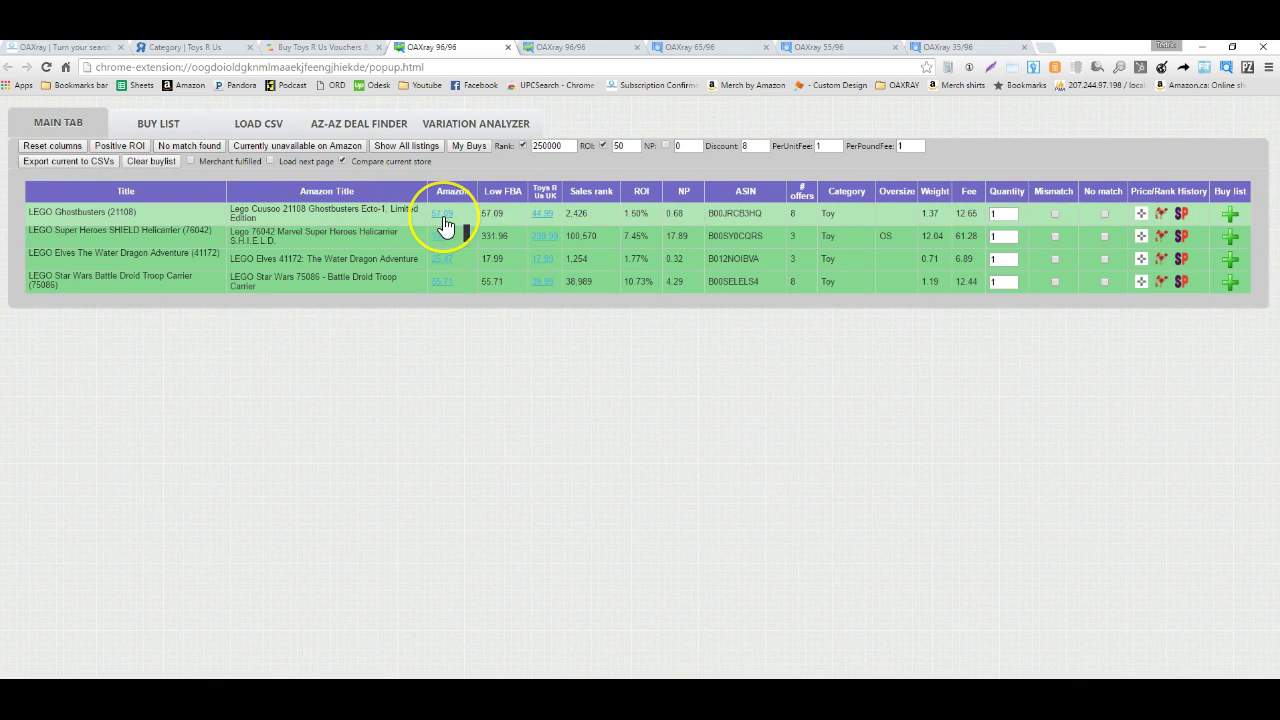
# Preview the LEGO Ghostbusters (21108) price history and product images, and open its Amazon and Toys R Us pages from the report
pyautogui.moveTo(445, 225)
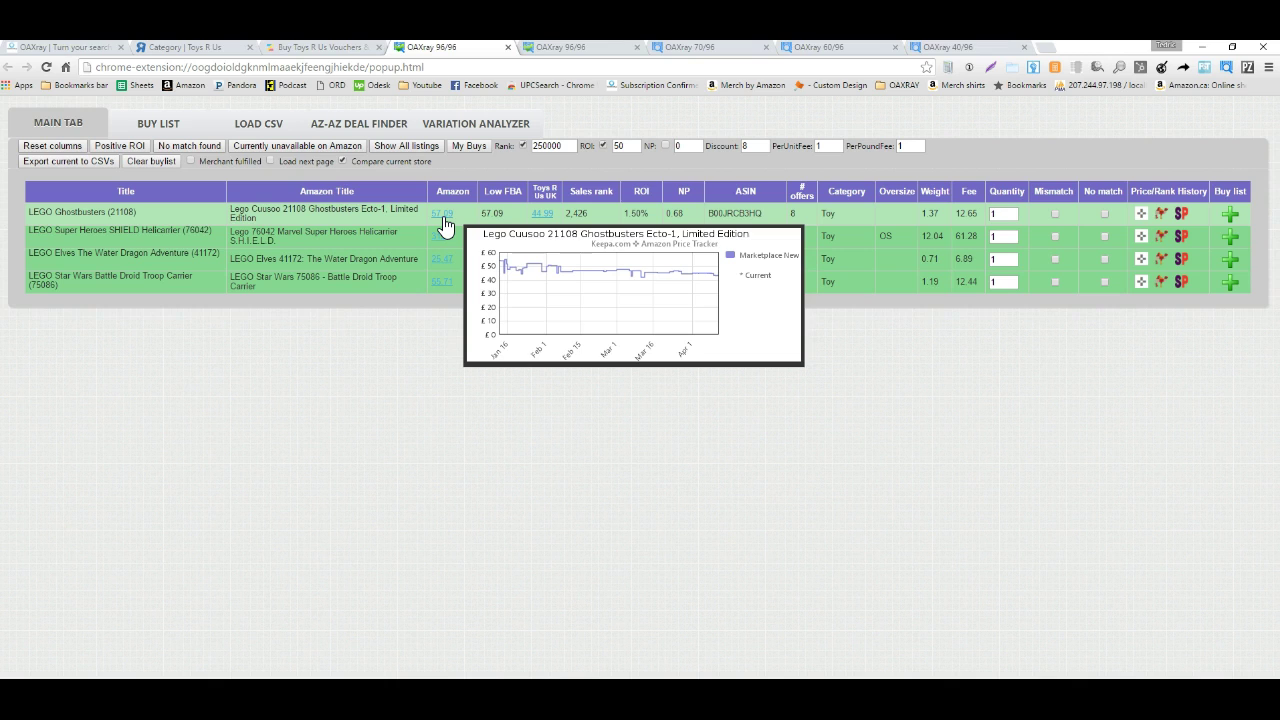
pyautogui.click(445, 220)
pyautogui.moveTo(540, 220)
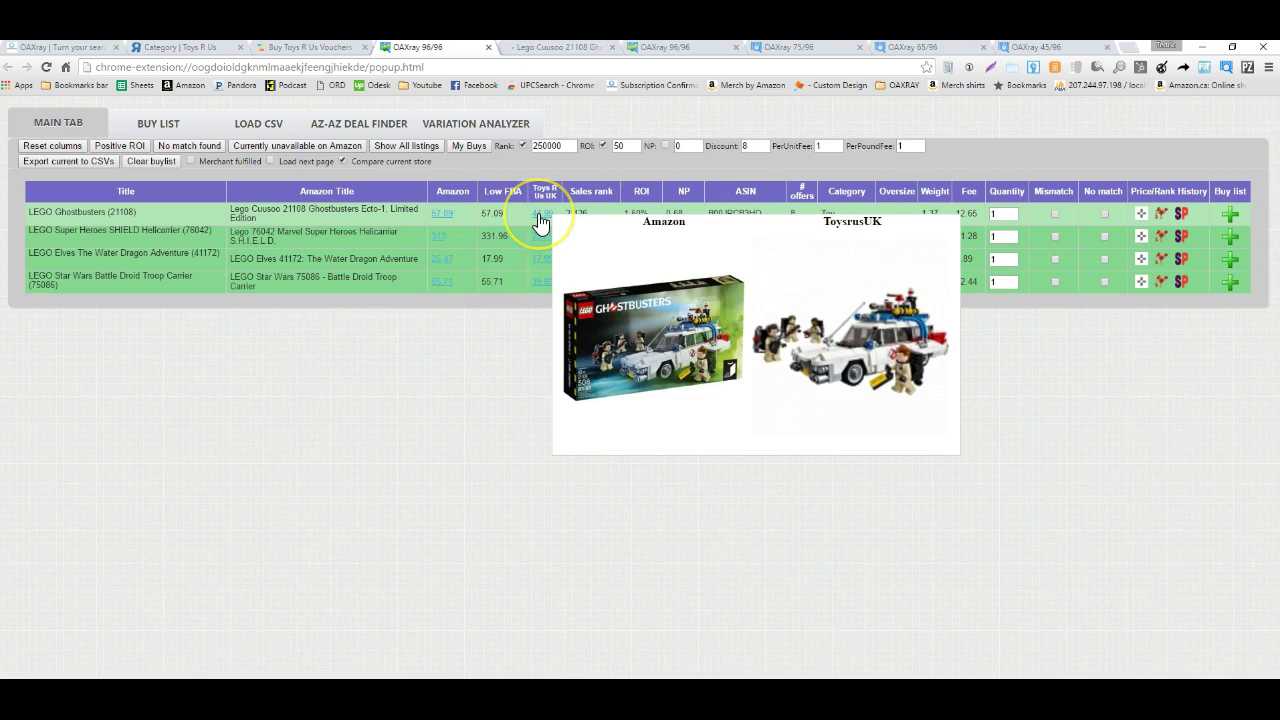
pyautogui.click(538, 213)
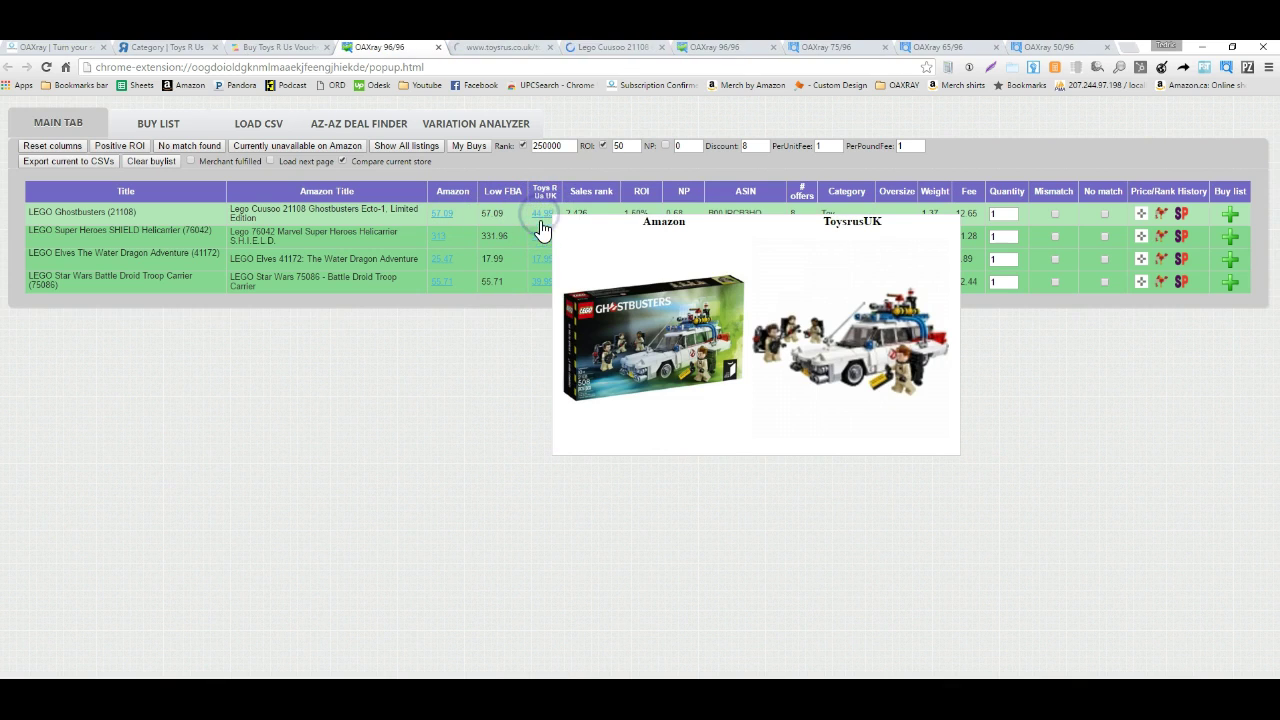
# Compare the Ghostbusters set's Amazon listing with the boxed image on its Toys R Us page, and dismiss the cookie notice there
pyautogui.click(600, 48)
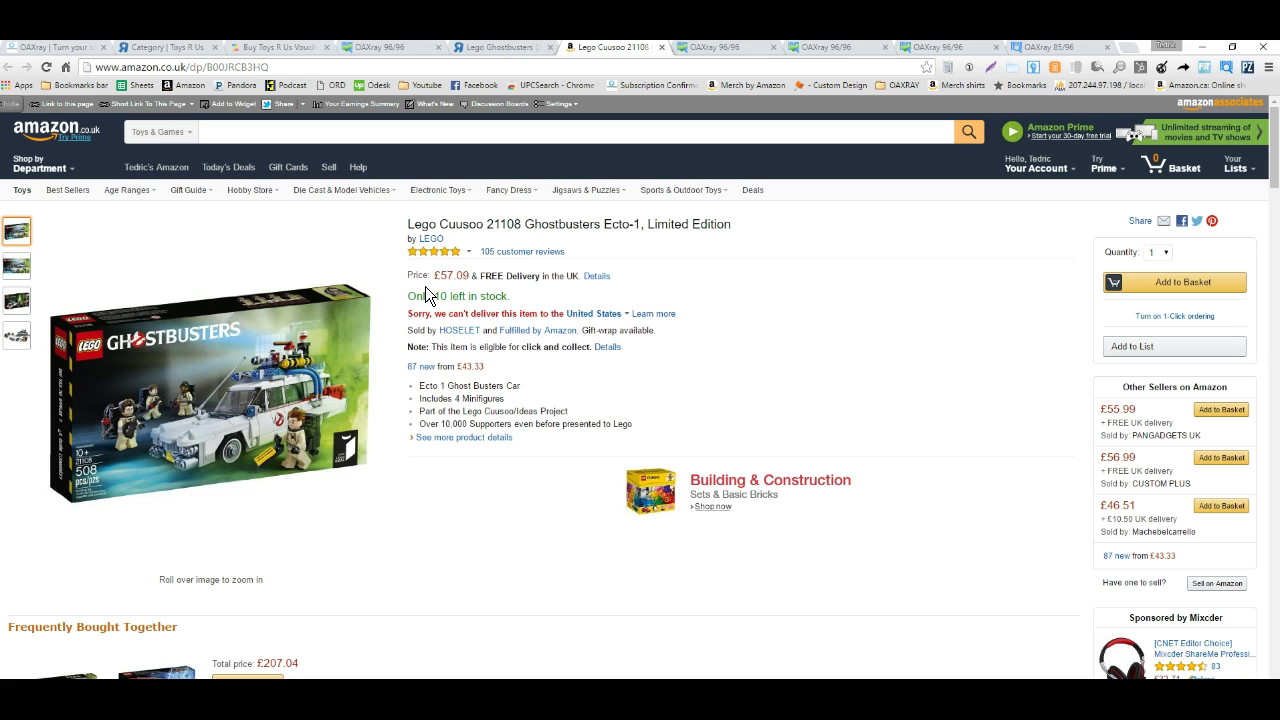
pyautogui.click(500, 47)
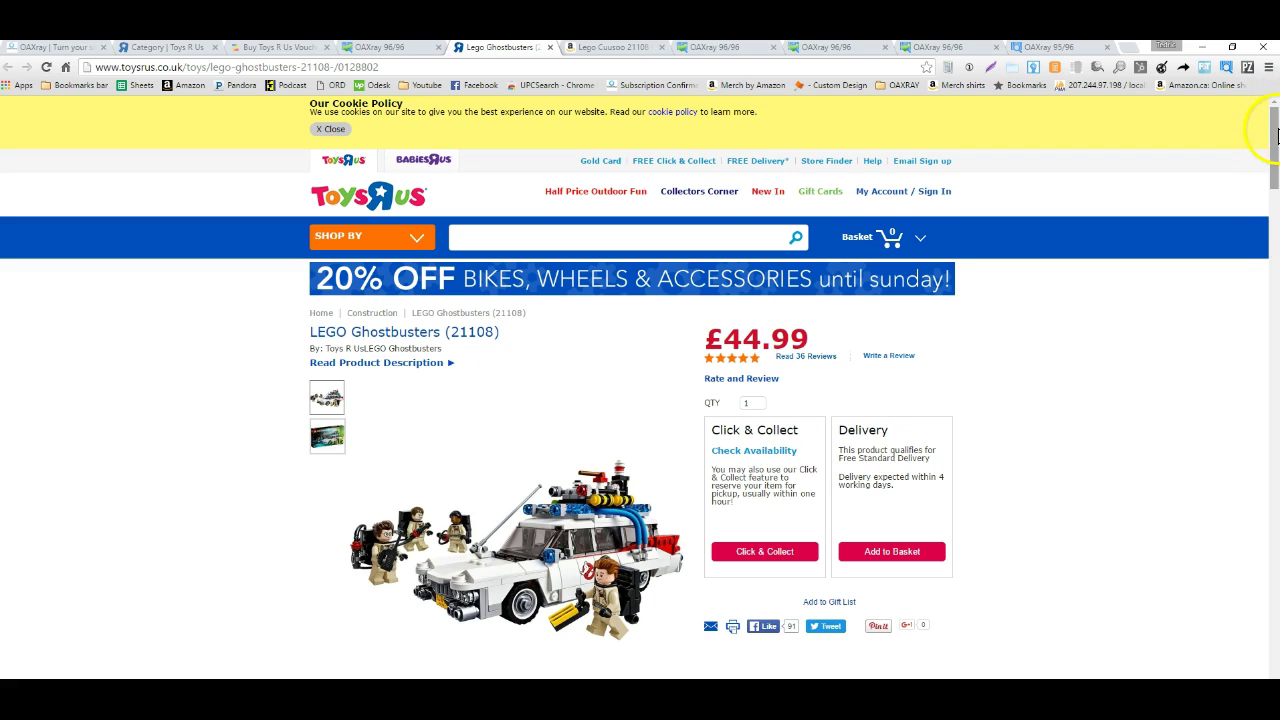
pyautogui.click(333, 434)
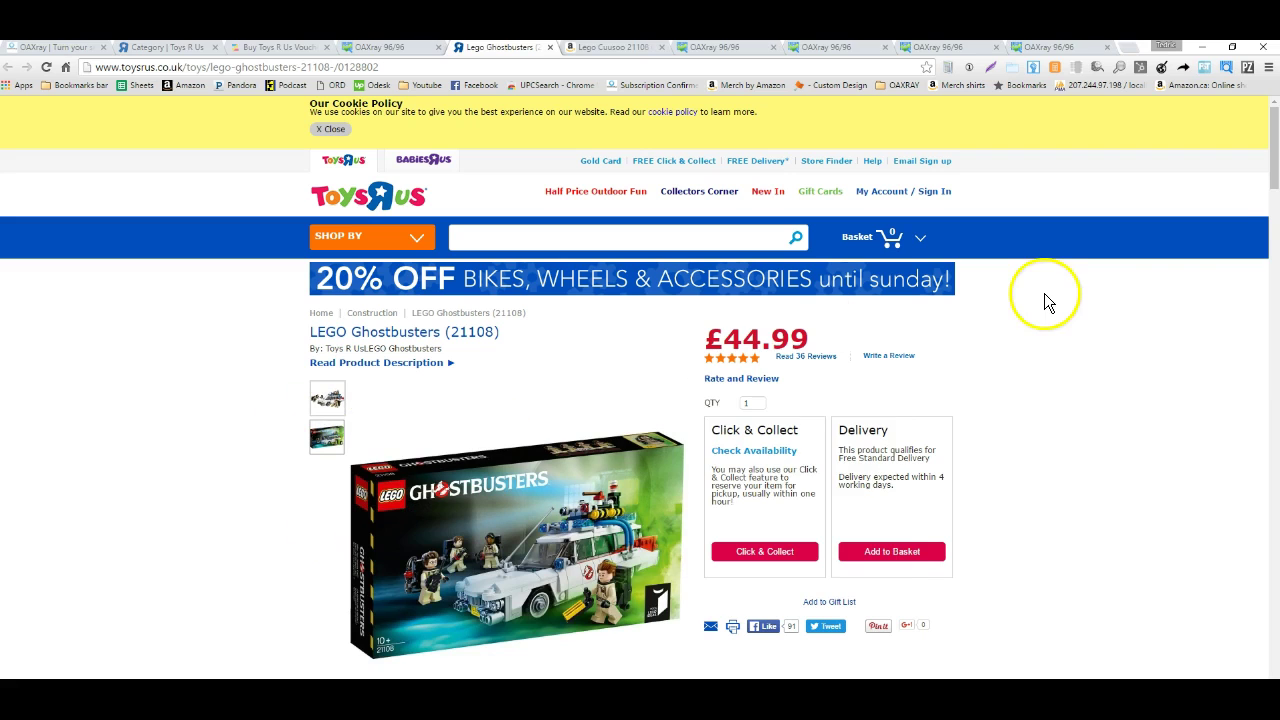
pyautogui.moveTo(1274, 172); pyautogui.dragTo(1272, 190)
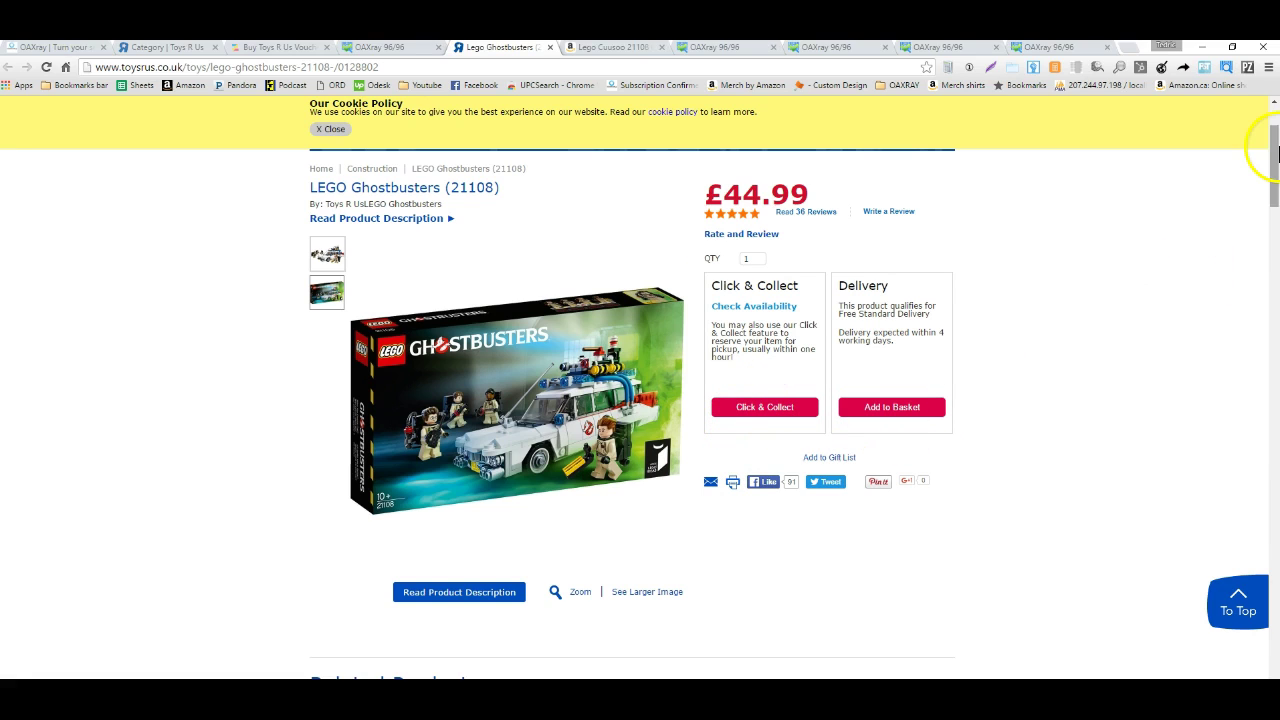
pyautogui.scroll(2, 1277, 150)
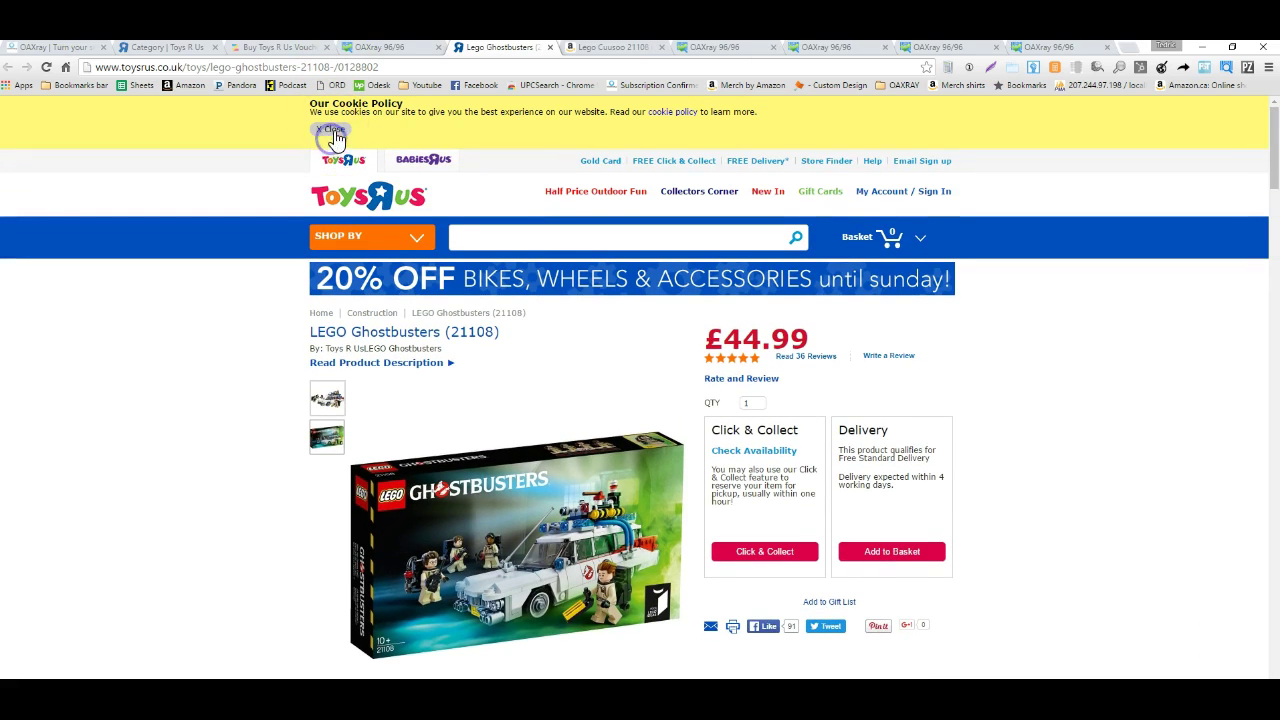
pyautogui.click(331, 129)
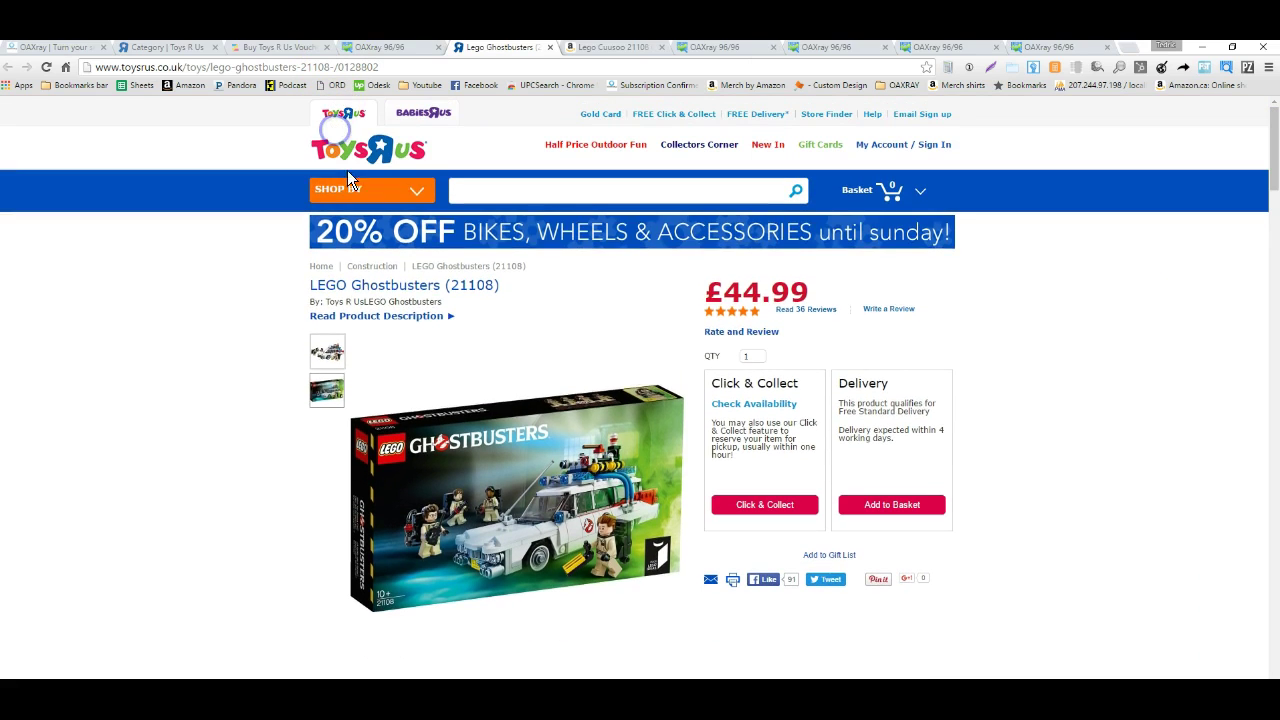
# Review the discounted Toys R Us eGift Cards offered on the Zeek gift card page
pyautogui.click(272, 49)
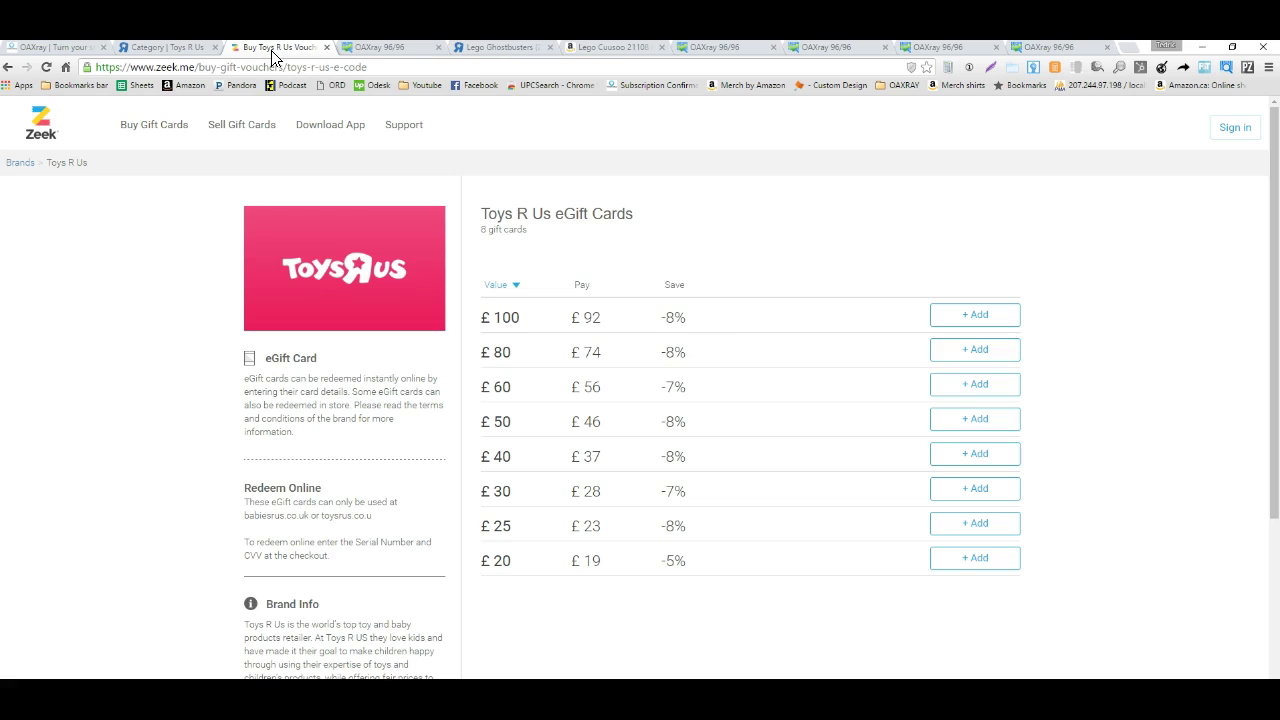
pyautogui.click(34, 136)
pyautogui.click(173, 69)
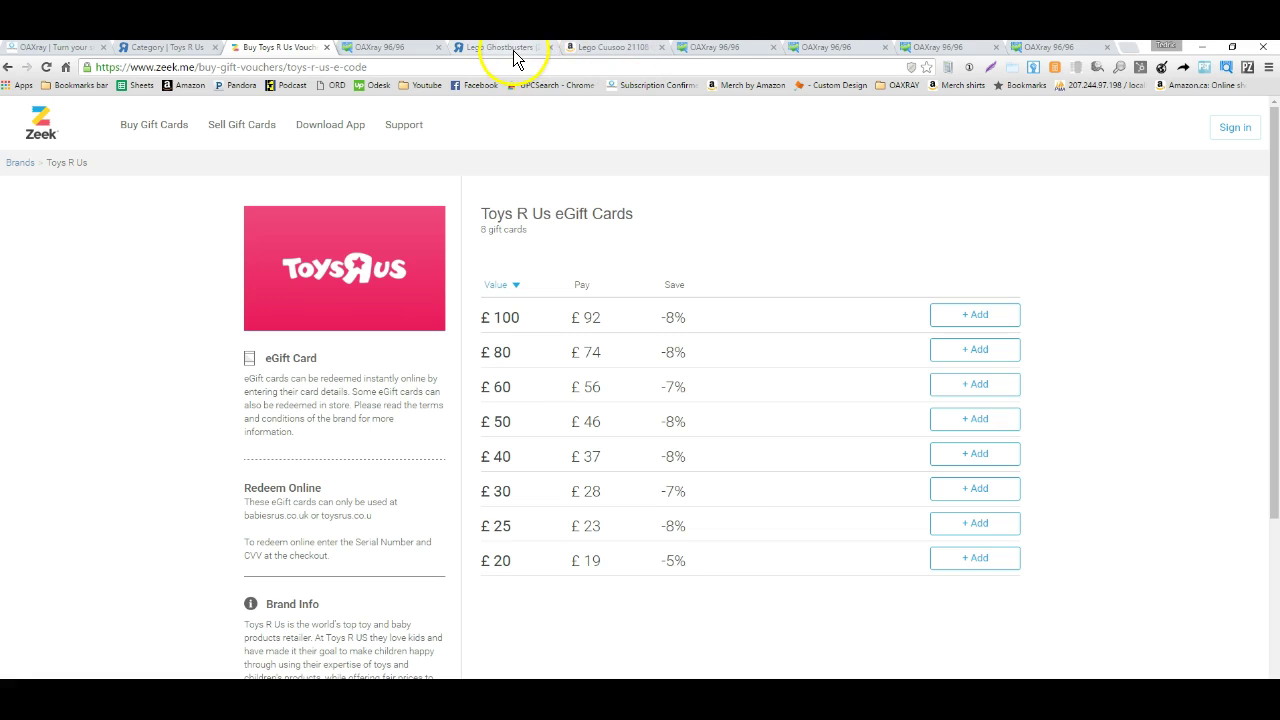
# Return to the Ghostbusters set's Amazon listing and examine its Best Sellers Rank in the product information
pyautogui.click(601, 59)
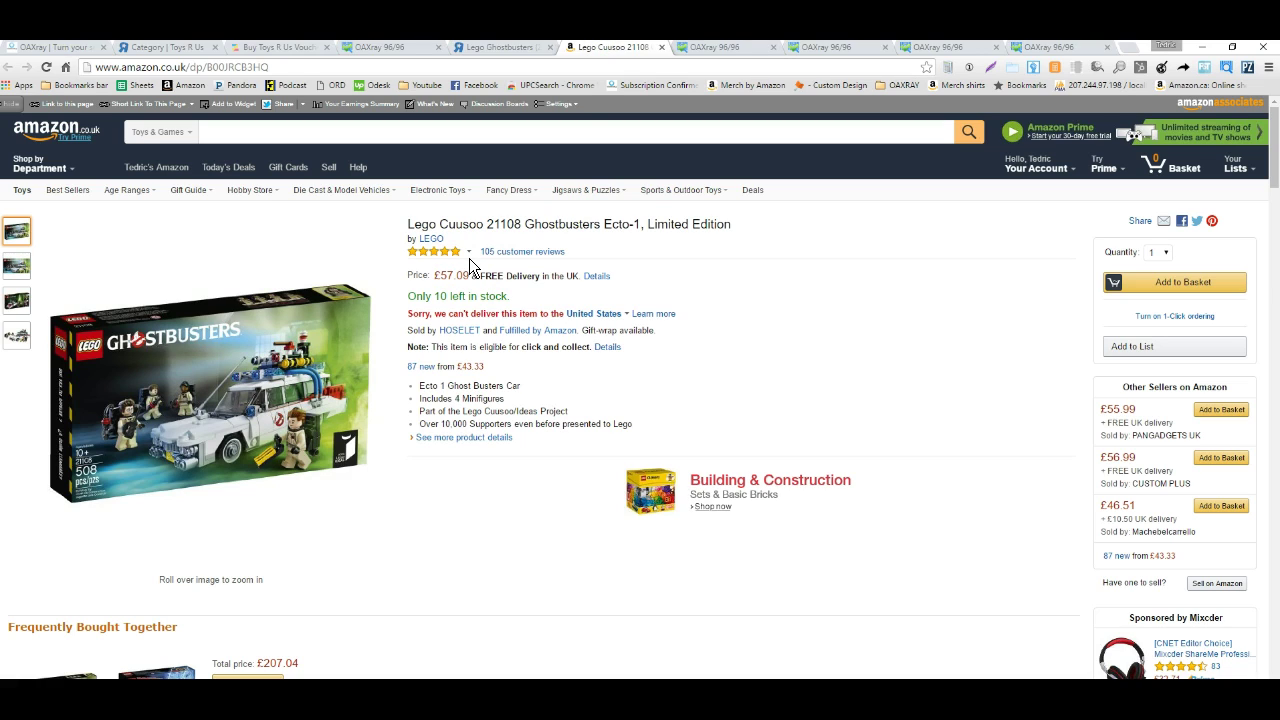
pyautogui.moveTo(456, 261)
pyautogui.moveTo(1277, 140); pyautogui.dragTo(1264, 279)
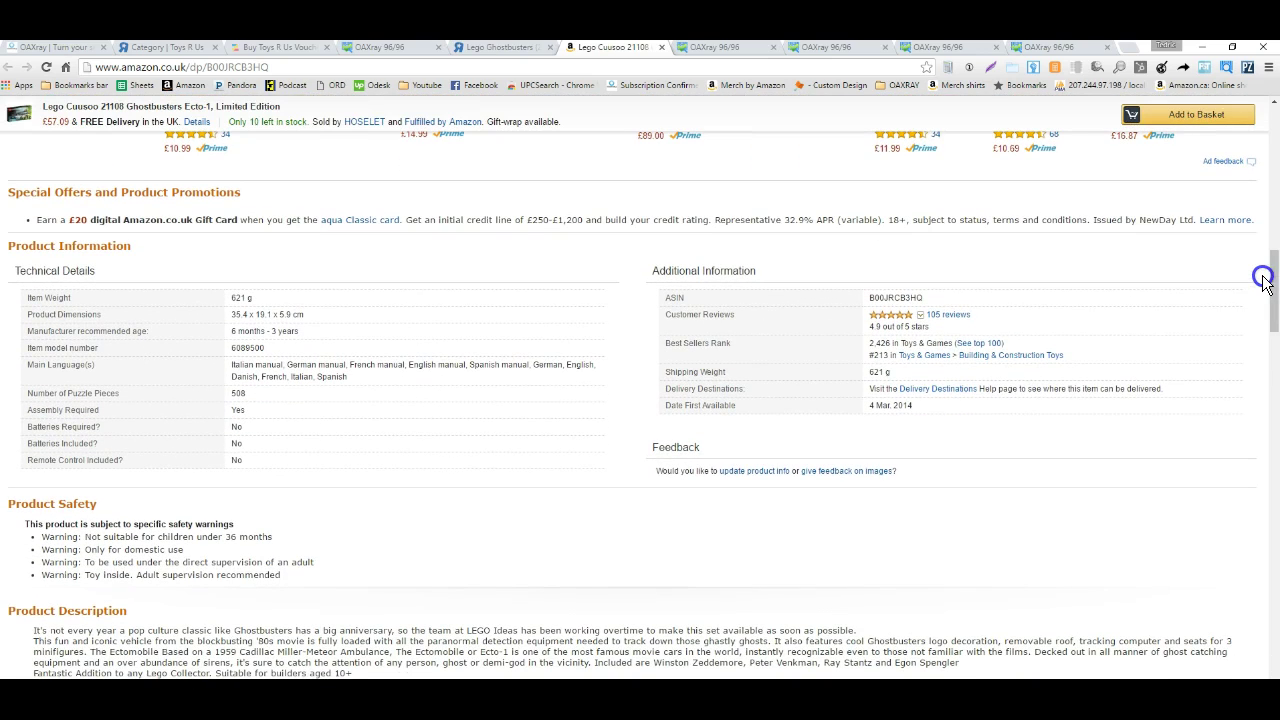
pyautogui.click(869, 344)
pyautogui.click(884, 353)
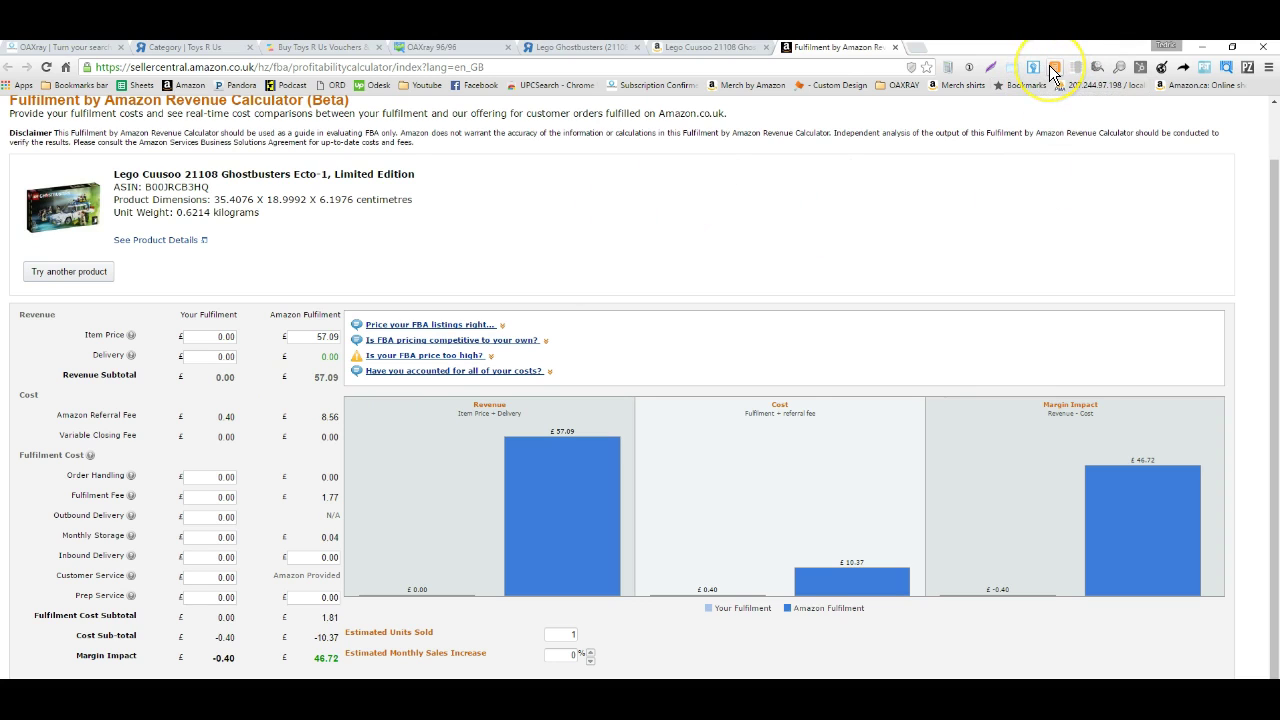
# Set the Amazon Fulfilment Inbound Delivery cost to 0.50 in the FBA Revenue Calculator for the Ghostbusters set
pyautogui.click(851, 87)
pyautogui.click(299, 338)
pyautogui.click(318, 646)
pyautogui.click(319, 603)
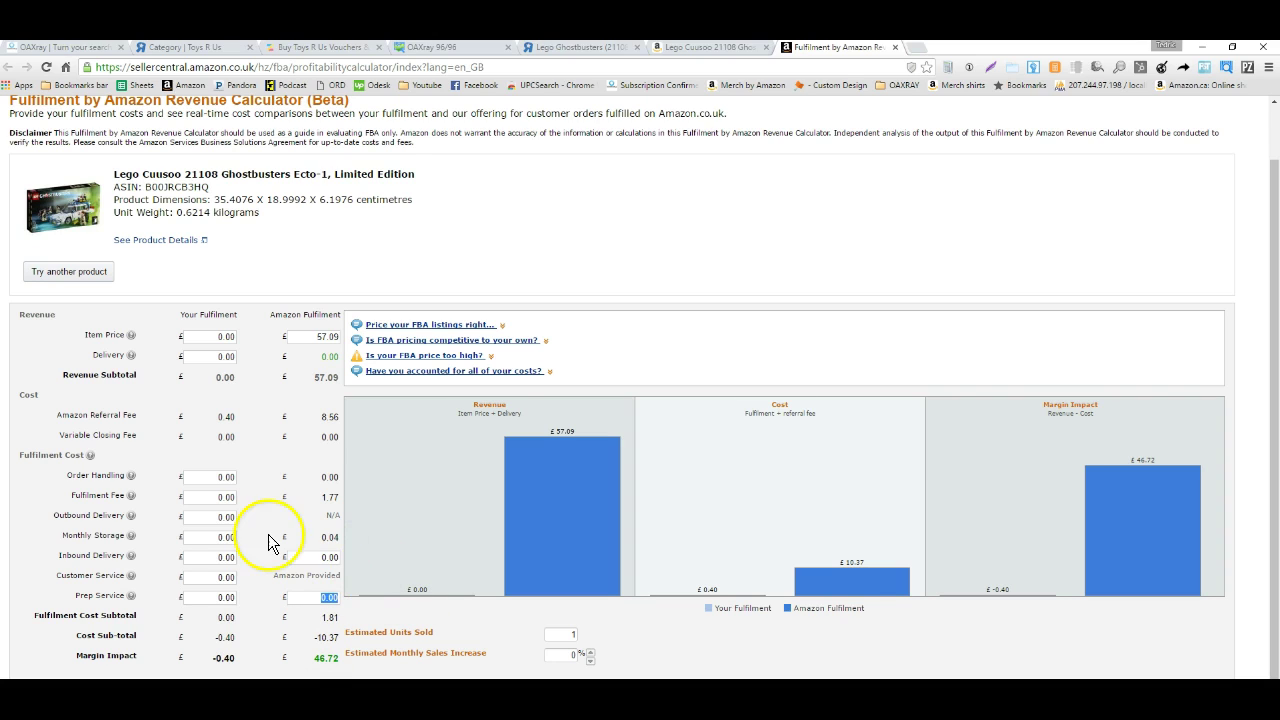
pyautogui.click(316, 557)
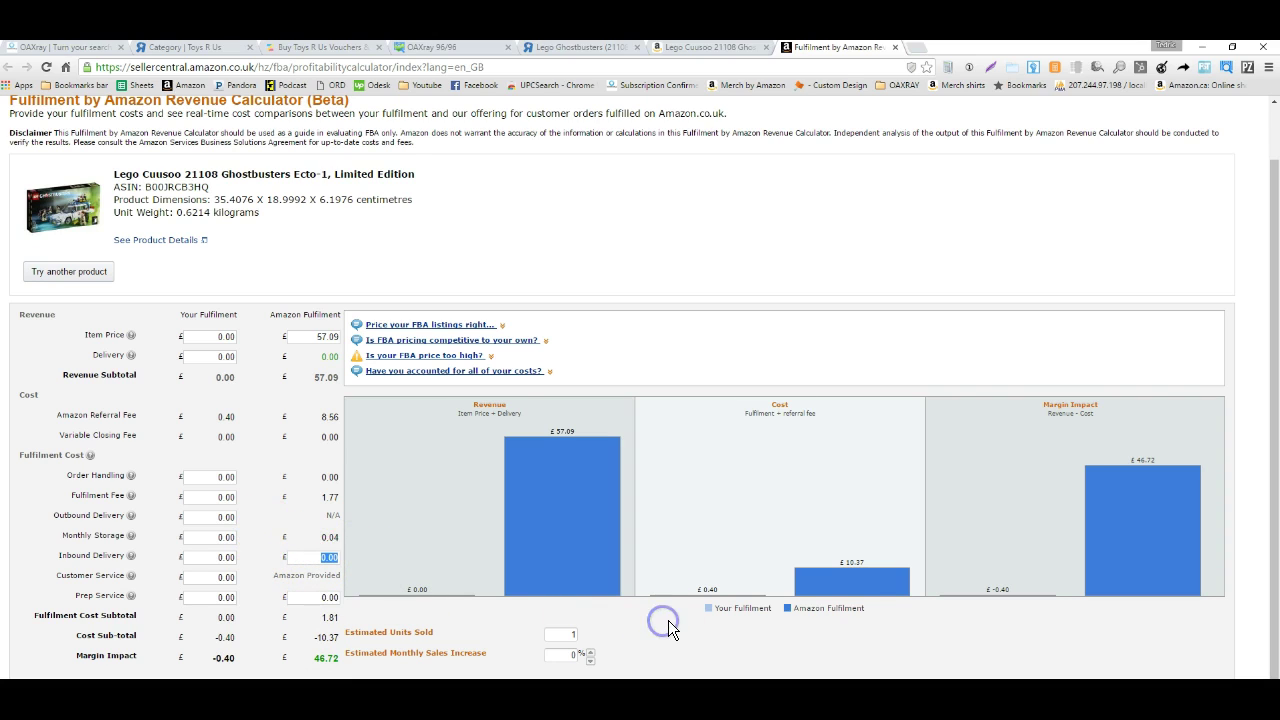
pyautogui.write('.50')
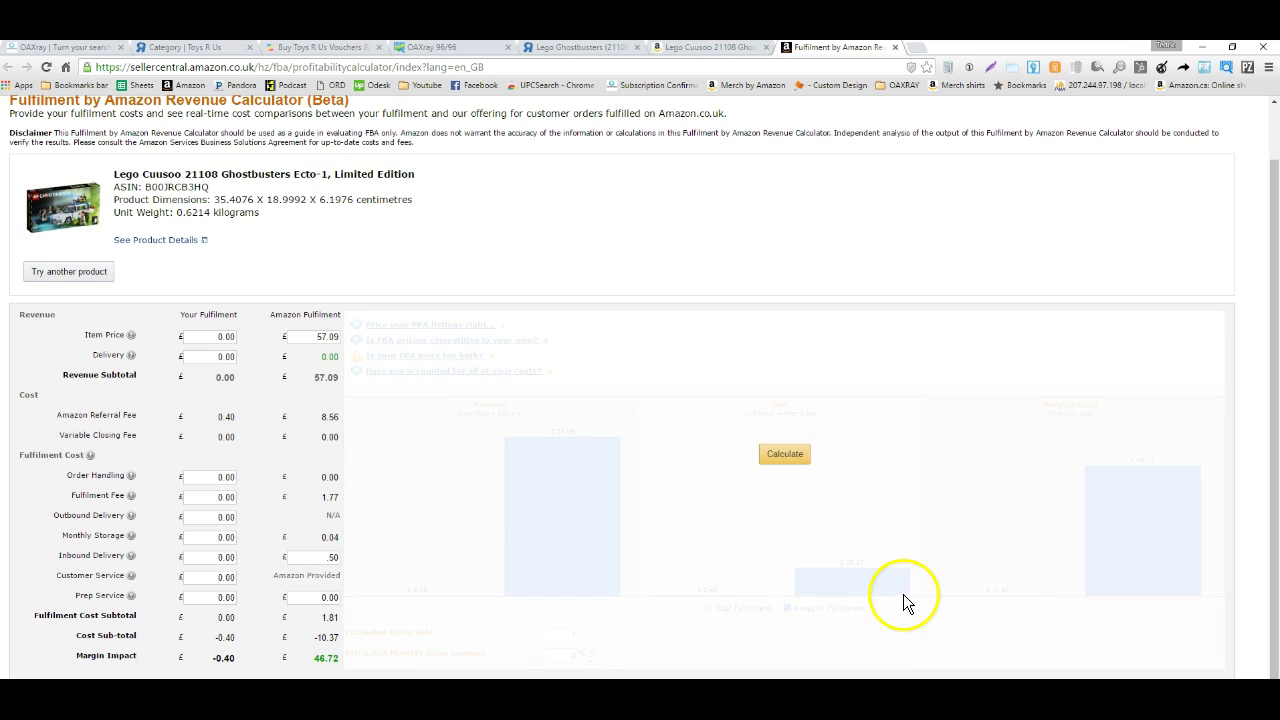
# Enter 33.00 as the Amazon Fulfilment Prep Service cost and calculate the margin
pyautogui.click(312, 601)
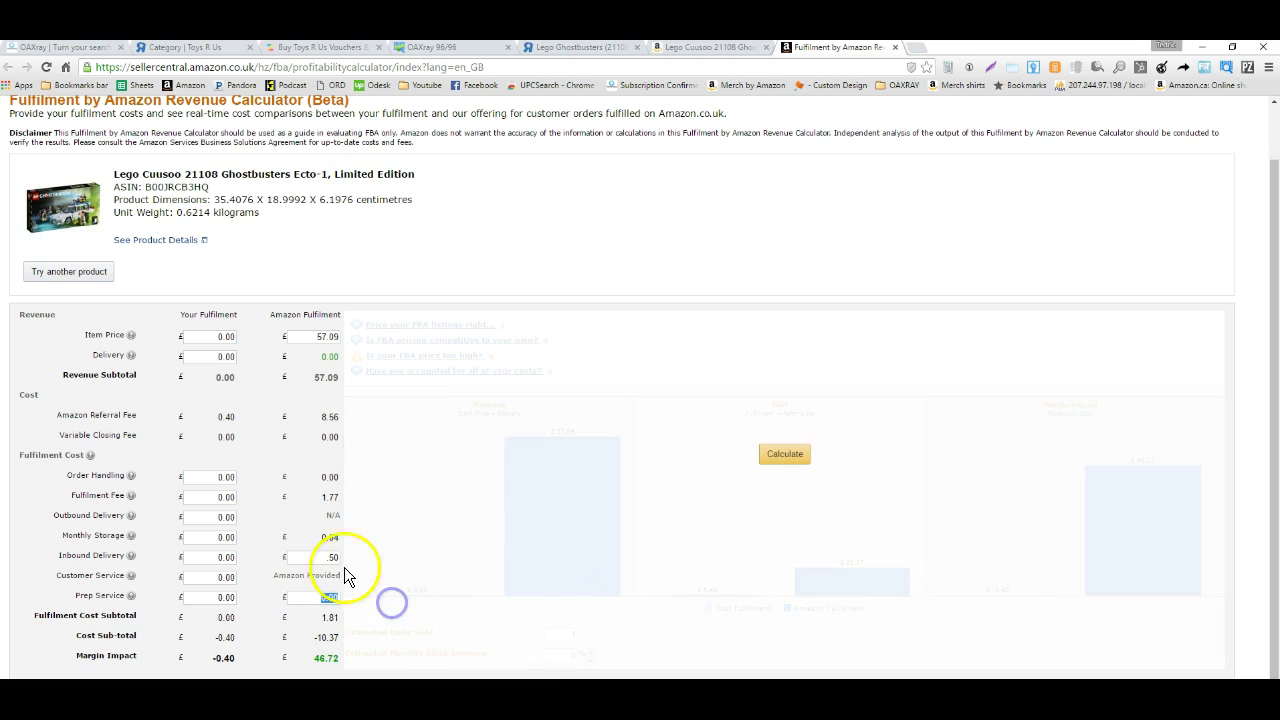
pyautogui.click(331, 556)
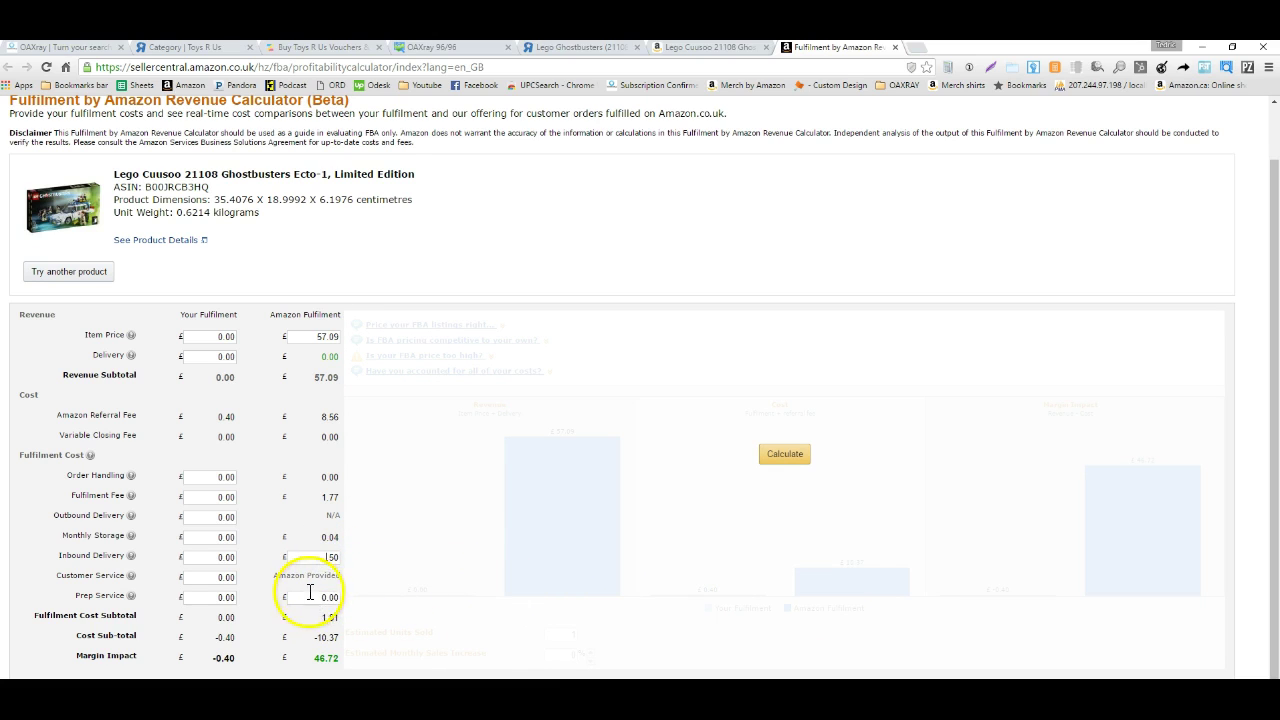
pyautogui.click(310, 592)
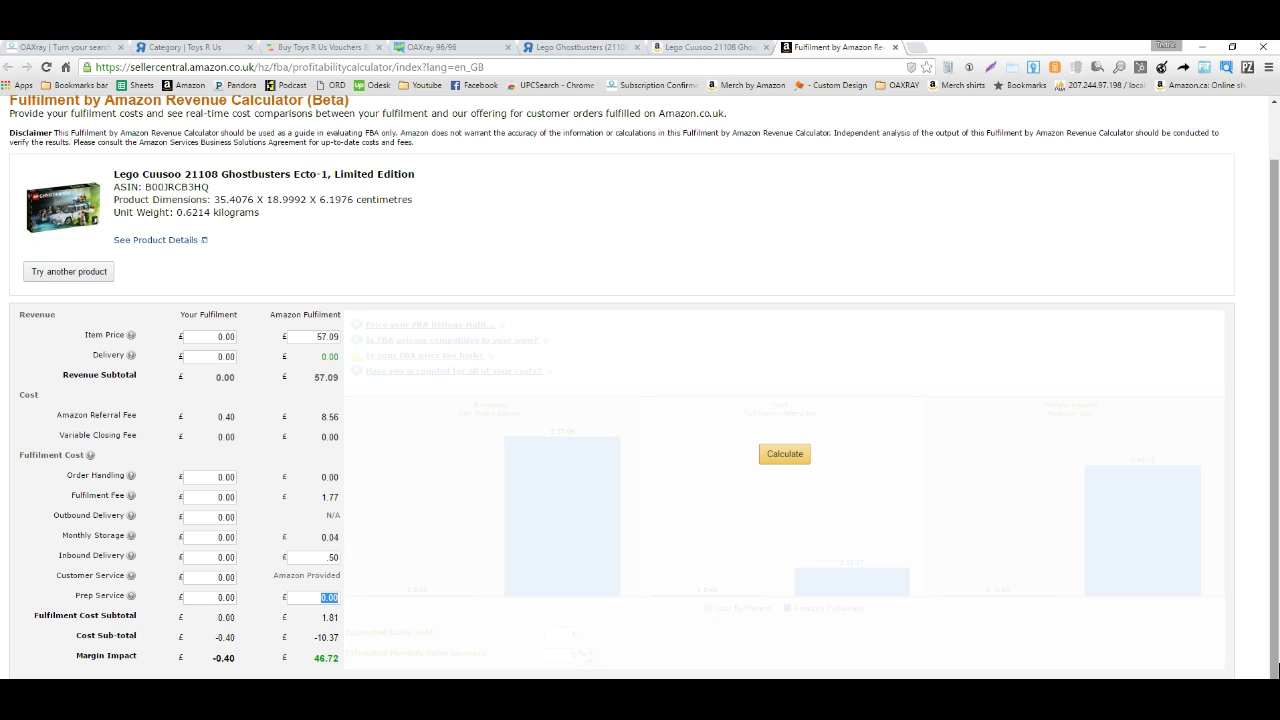
pyautogui.write('34.99')
pyautogui.press('BackSpace')
pyautogui.press('BackSpace')
pyautogui.press('BackSpace')
pyautogui.press('BackSpace')
pyautogui.write('3.000')
pyautogui.press('BackSpace')
pyautogui.click(785, 454)
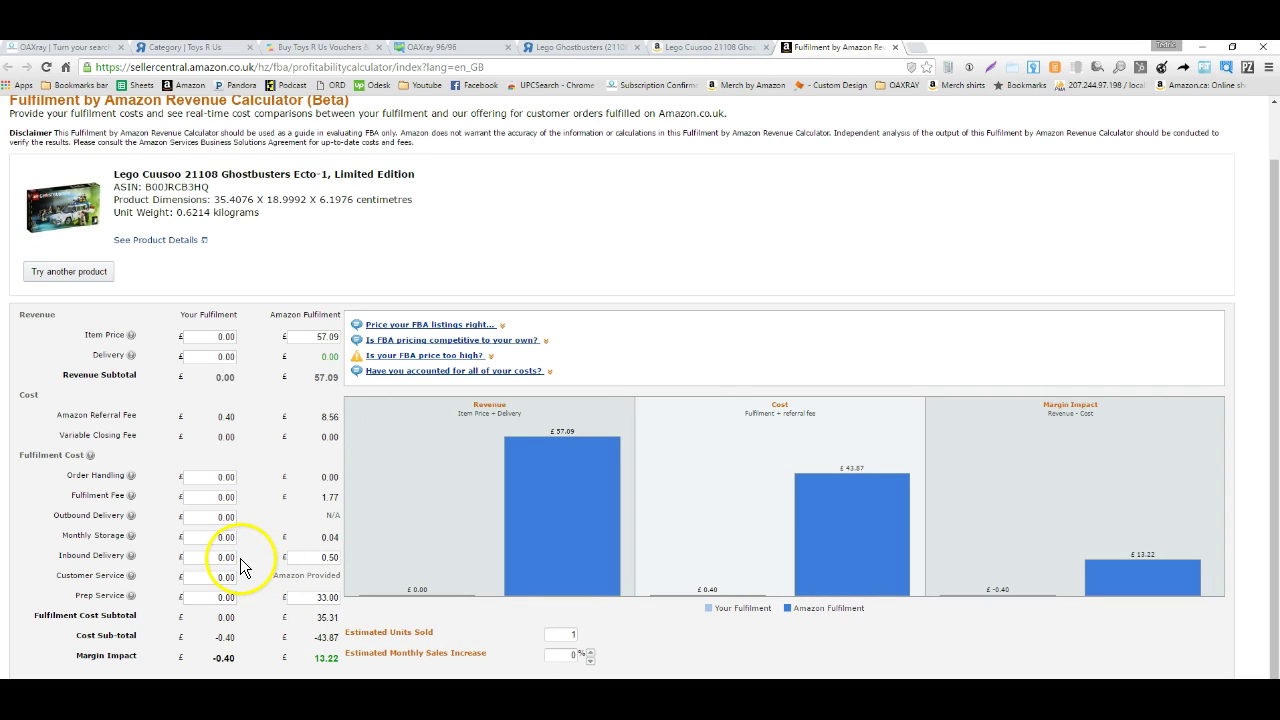
# Set the Amazon Fulfilment Prep Service cost to 44.99 and recalculate the margin
pyautogui.doubleClick(310, 598)
pyautogui.write('34.99')
pyautogui.press('BackSpace')
pyautogui.press('BackSpace')
pyautogui.press('BackSpace')
pyautogui.press('BackSpace')
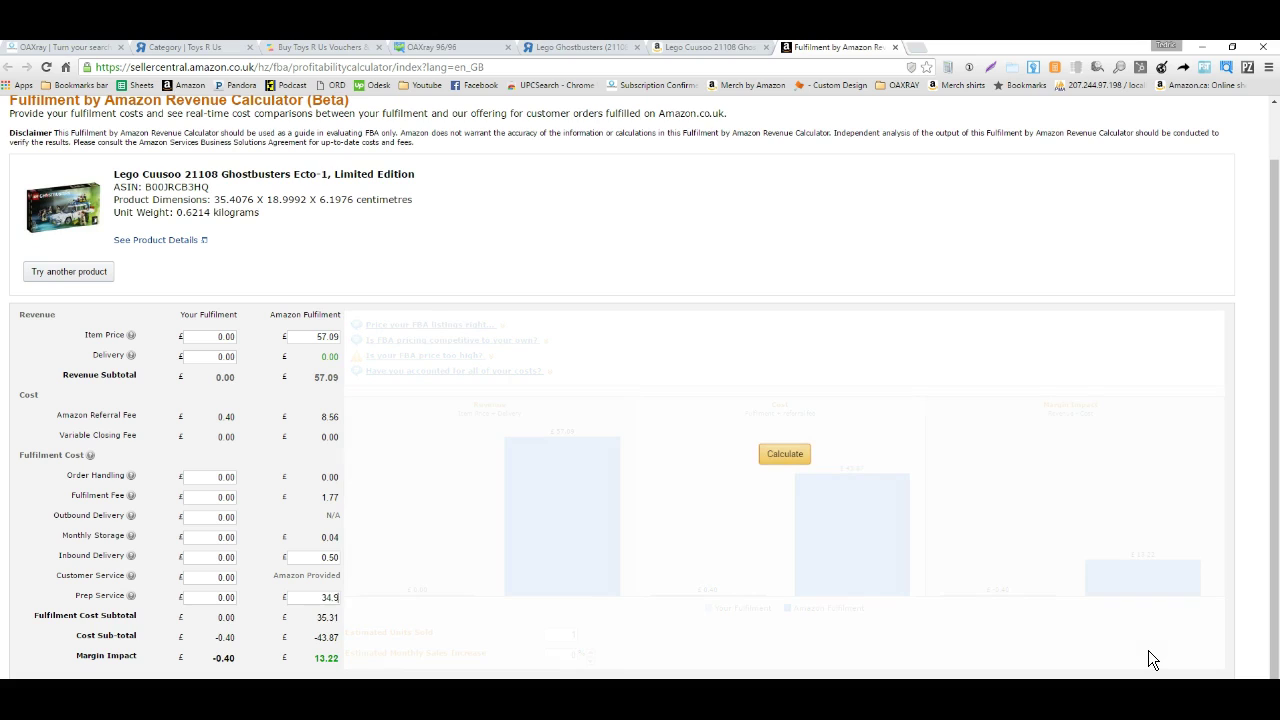
pyautogui.write('44.99')
pyautogui.click(1270, 662)
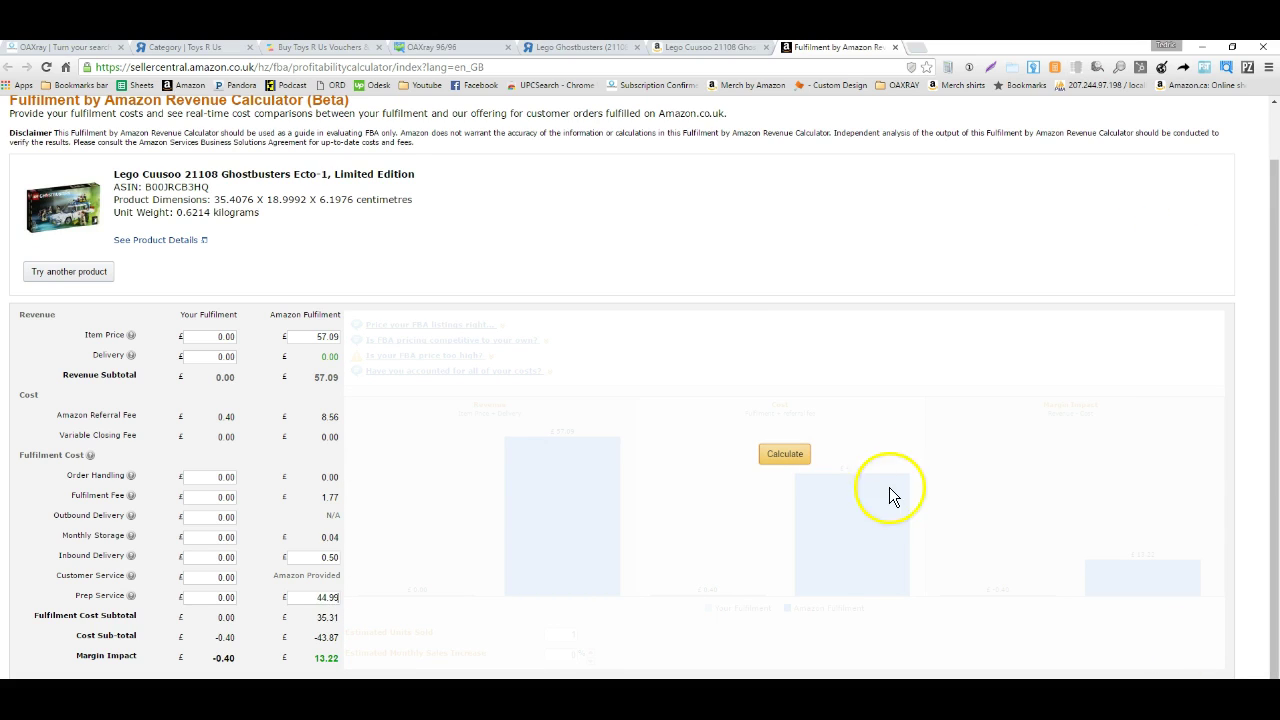
pyautogui.click(776, 453)
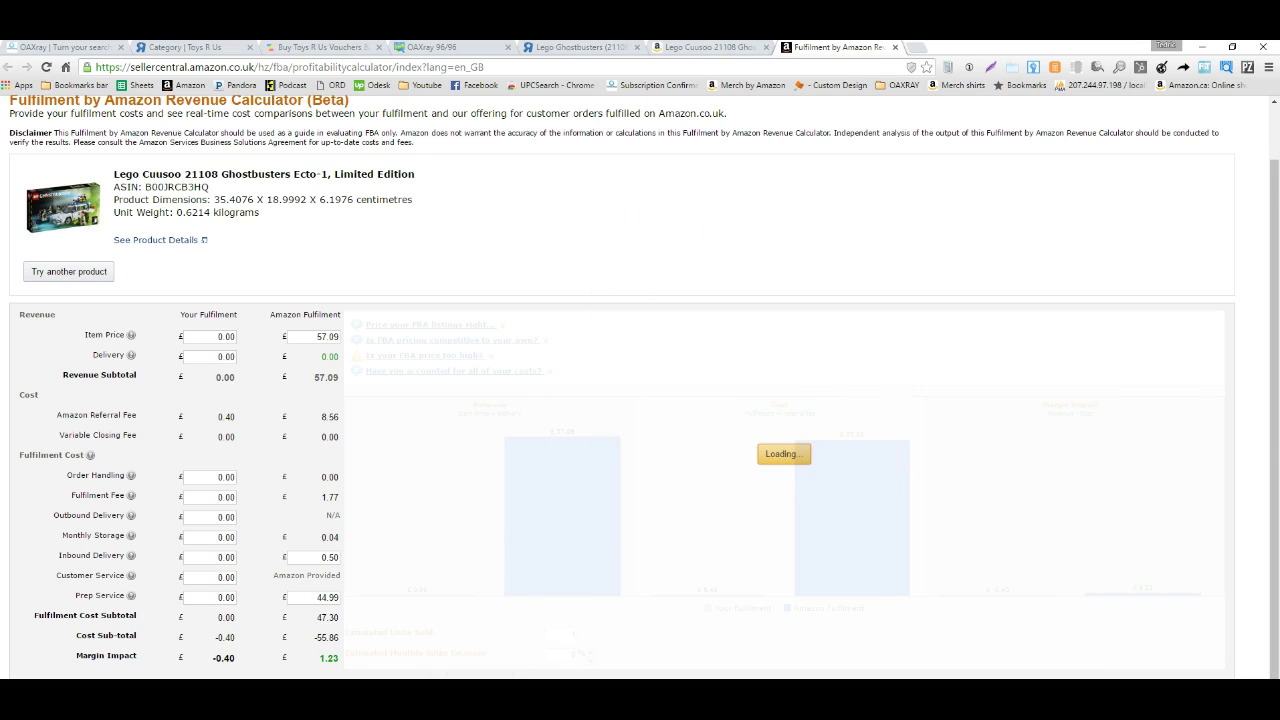
# Check the Ghostbusters set's Toys R Us page and go back to the OAXray report
pyautogui.click(594, 48)
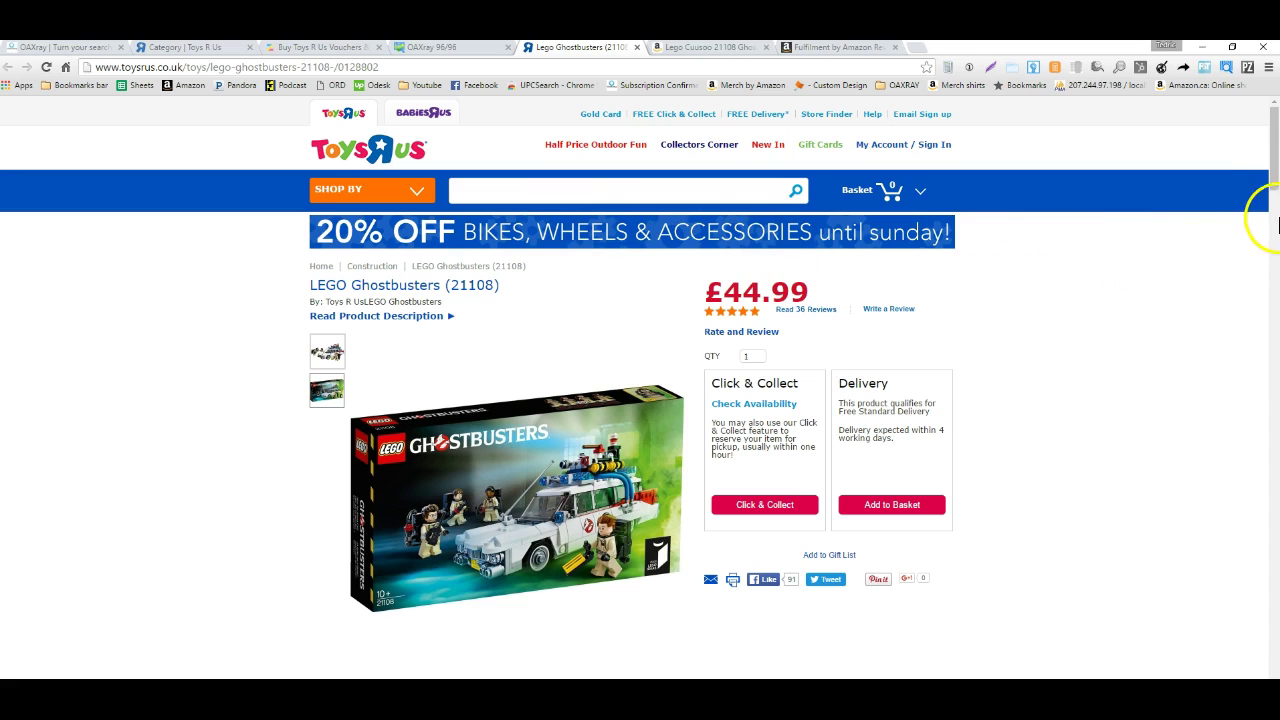
pyautogui.moveTo(1276, 193)
pyautogui.mouseDown()
pyautogui.moveTo(1258, 313)
pyautogui.moveTo(1261, 430)
pyautogui.moveTo(1274, 186)
pyautogui.mouseUp()
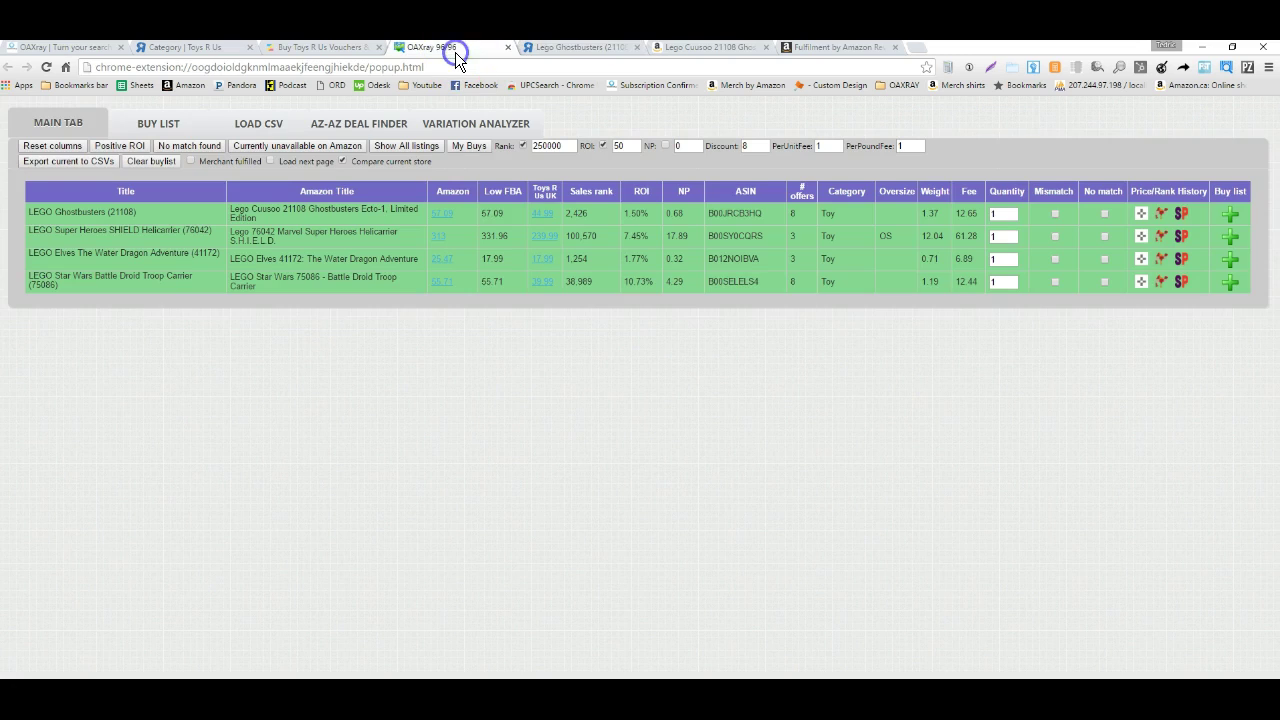
pyautogui.click(452, 48)
# Set the report's PerUnitFee to -10 to see how a per-item saving changes the ROI
pyautogui.doubleClick(831, 146)
pyautogui.write('-100')
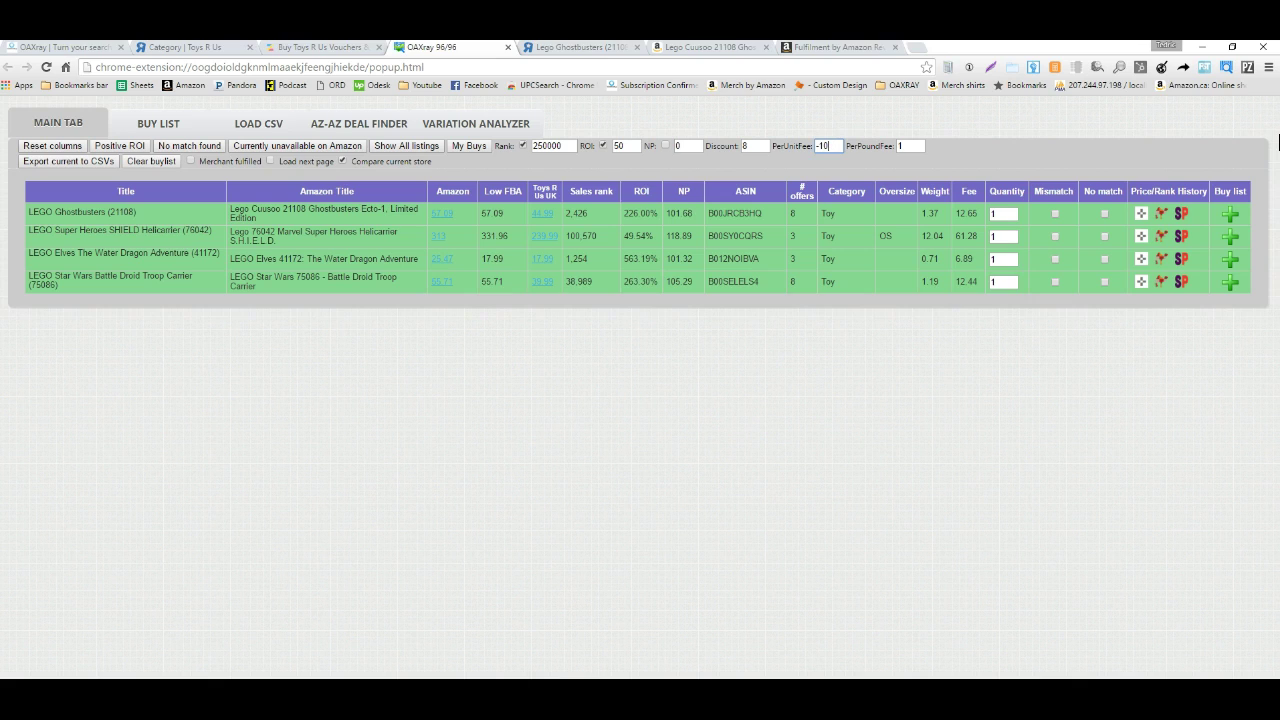
pyautogui.press('BackSpace')
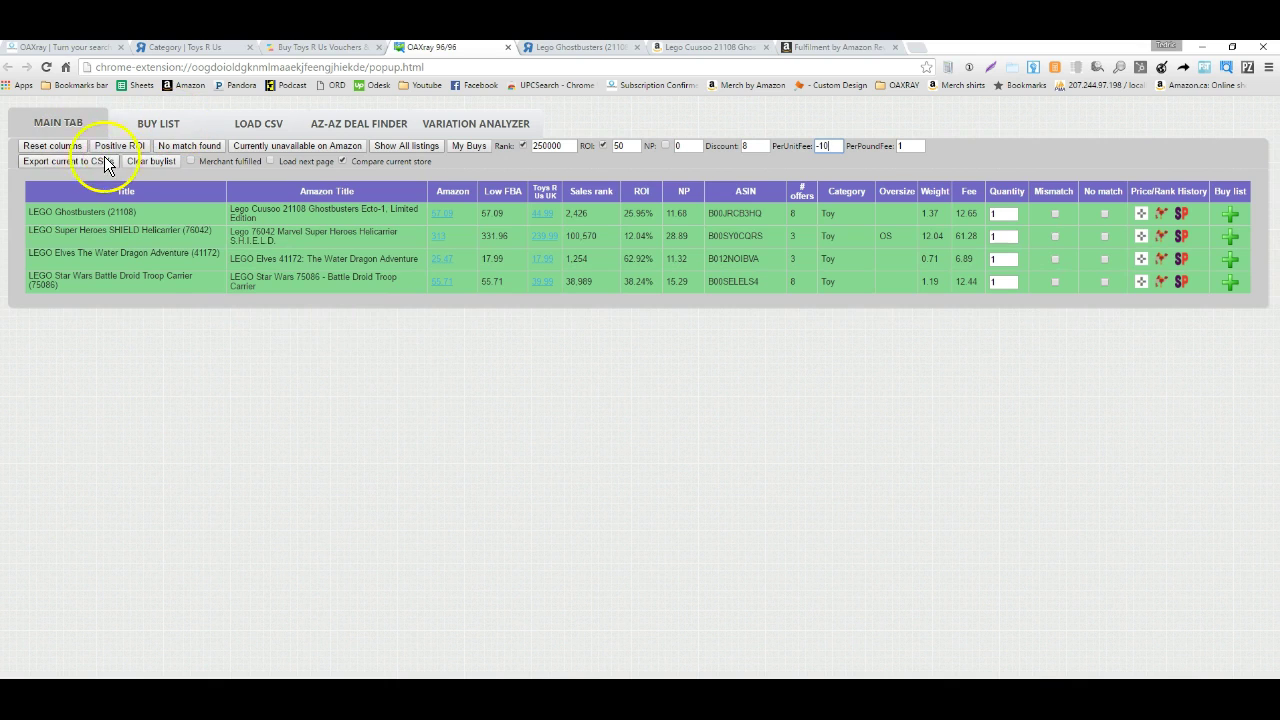
pyautogui.click(817, 146)
pyautogui.write('-')
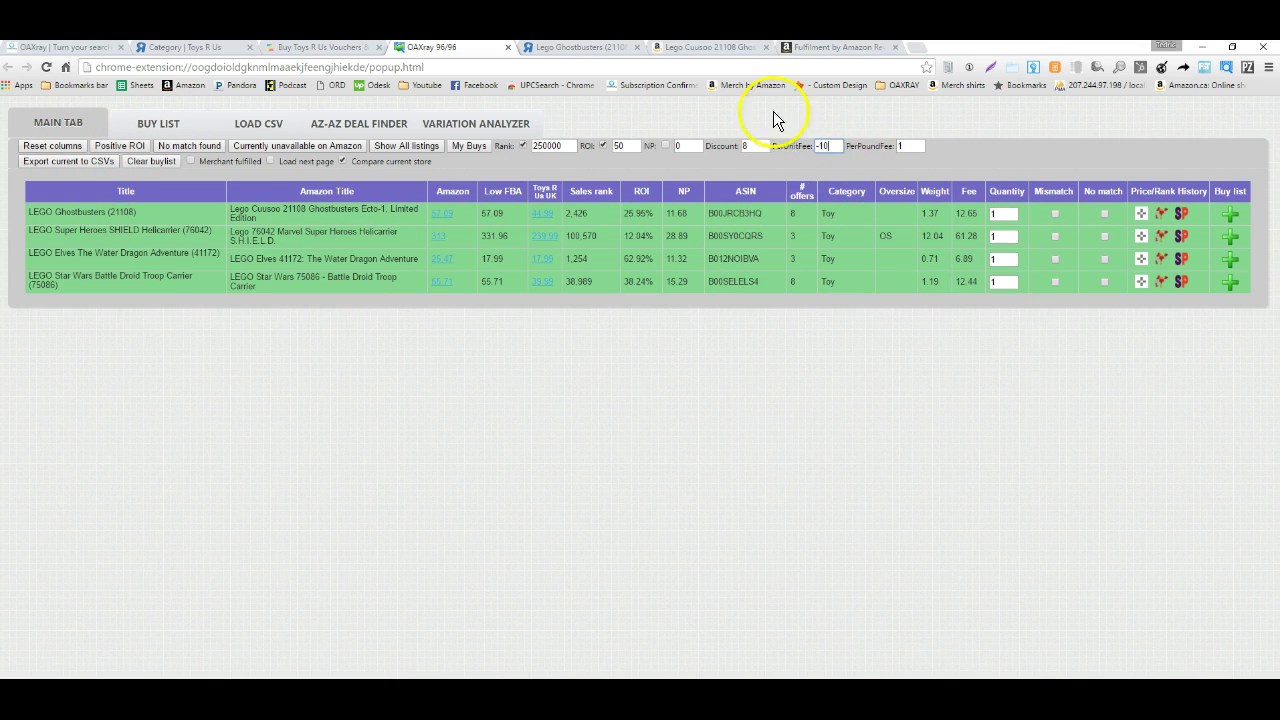
# Clear the report's PerUnitFee and set its Discount to -20
pyautogui.doubleClick(826, 146)
pyautogui.write('0')
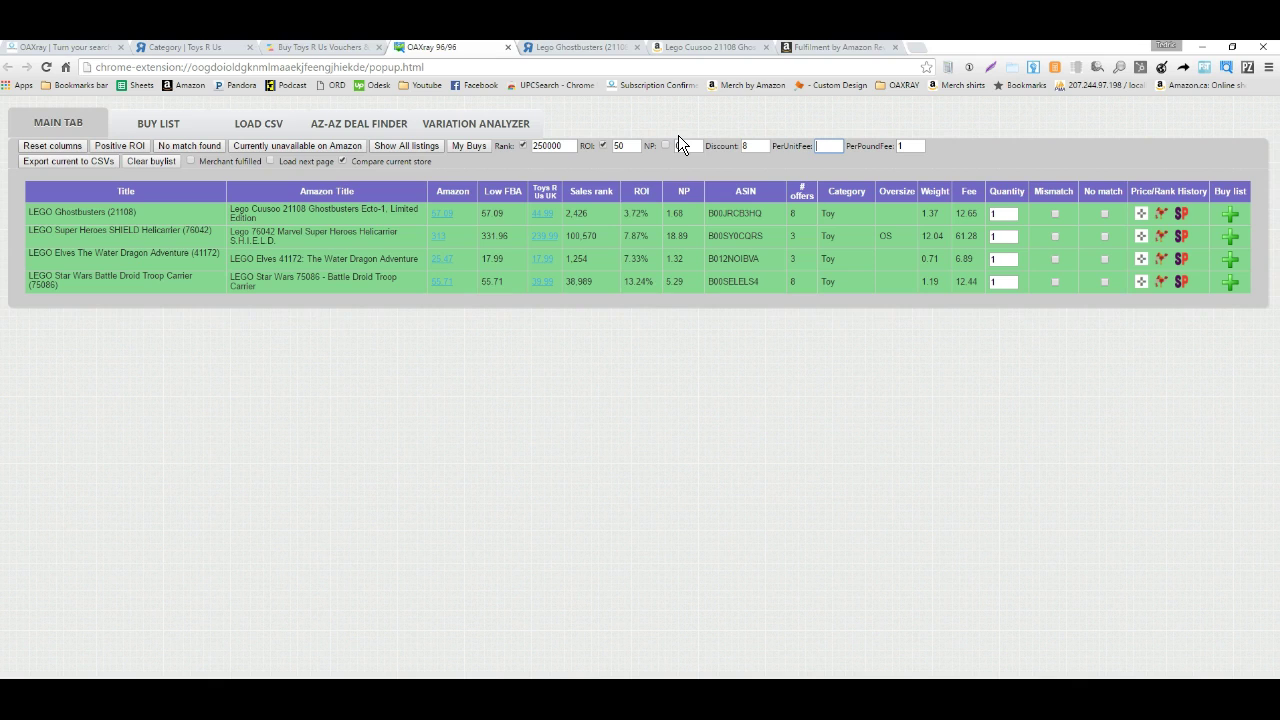
pyautogui.doubleClick(752, 146)
pyautogui.write('-200')
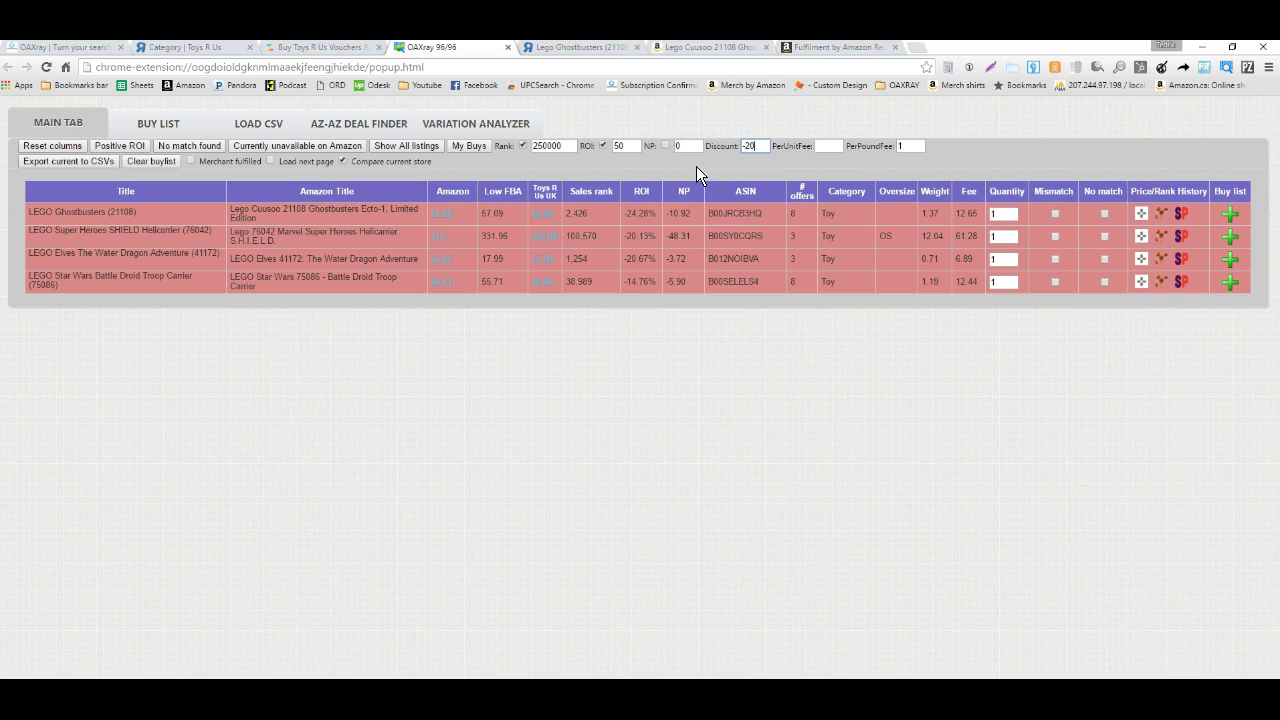
# Revisit the Ghostbusters set's Toys R Us page and its Amazon listing, and examine the Amazon box image up close
pyautogui.click(603, 48)
pyautogui.click(703, 50)
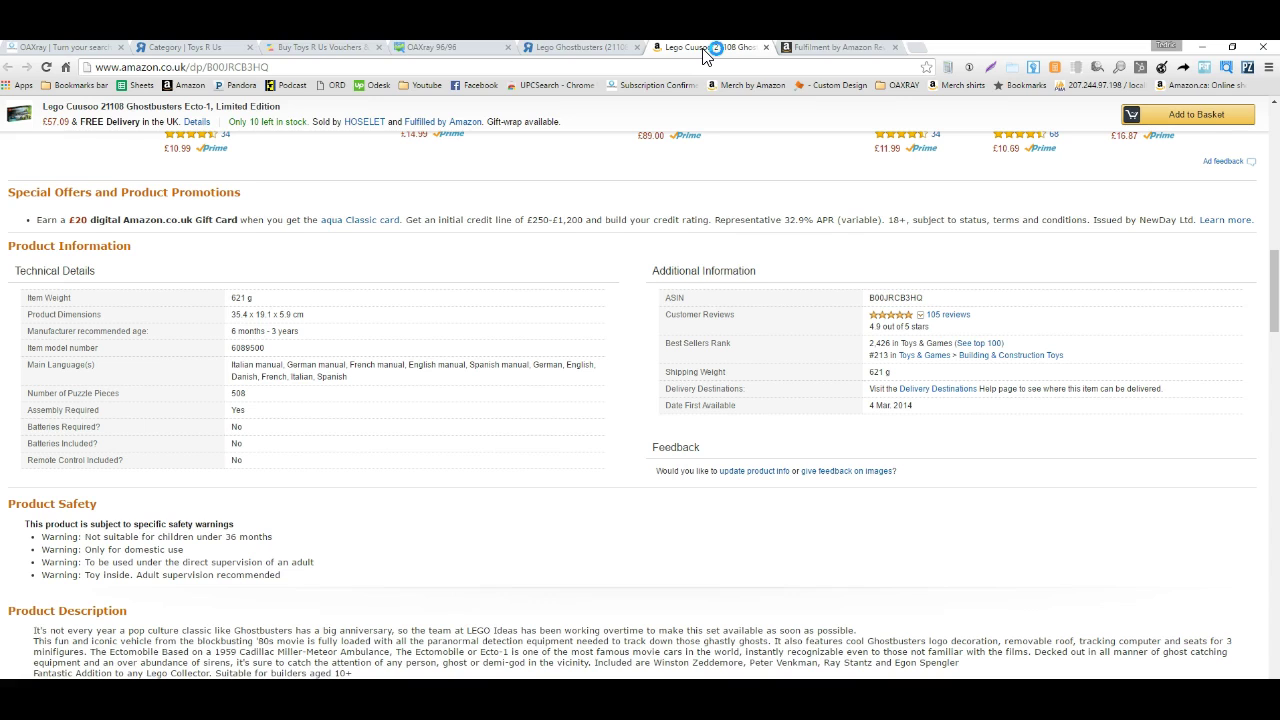
pyautogui.moveTo(1272, 282); pyautogui.dragTo(1275, 140)
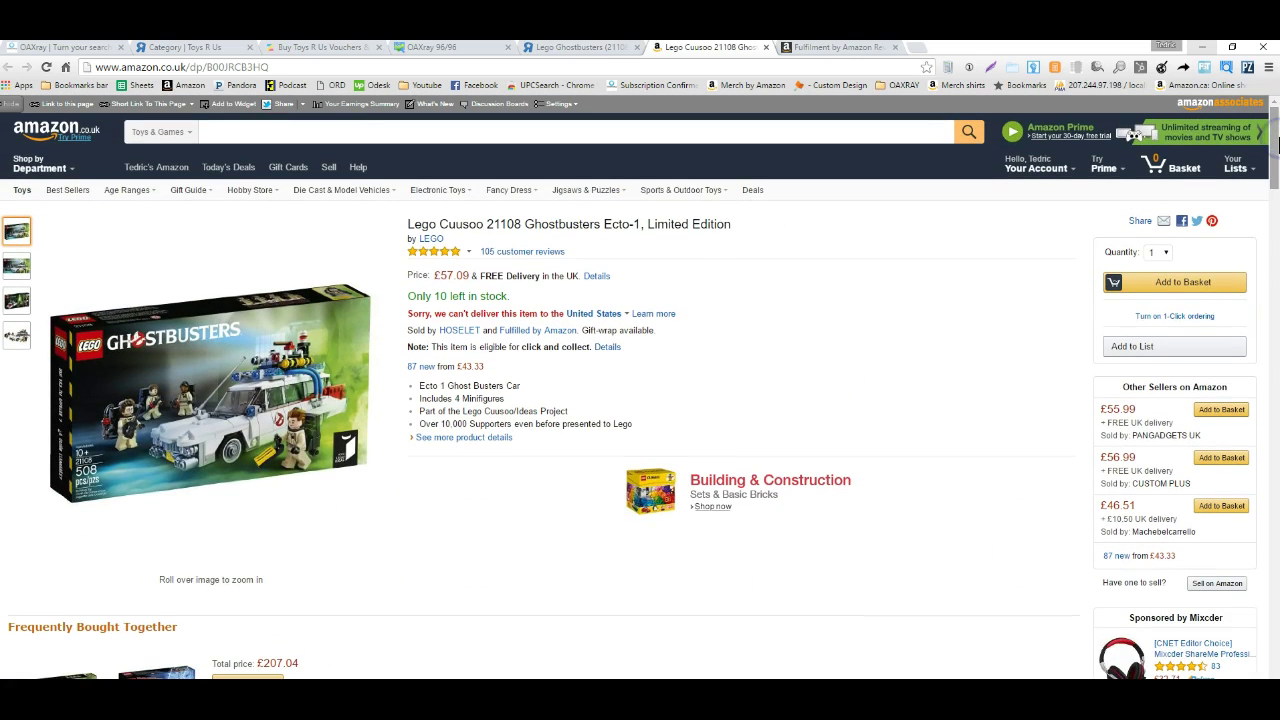
pyautogui.moveTo(350, 513)
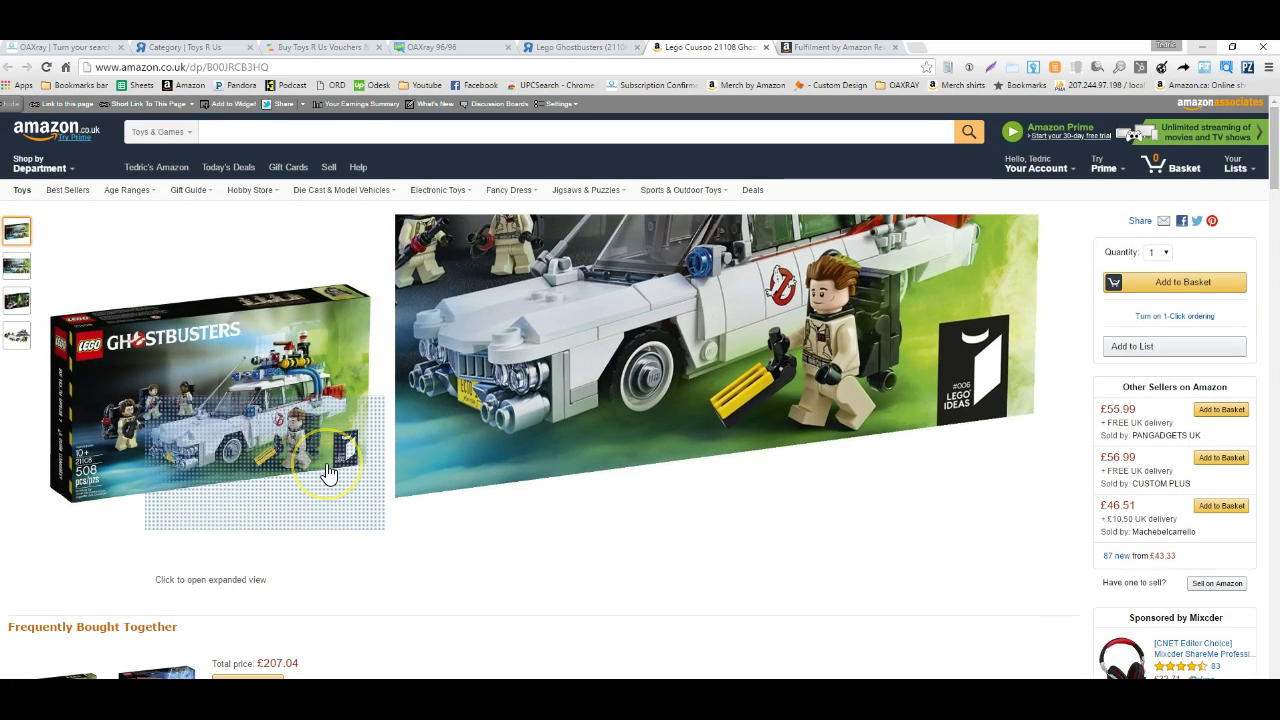